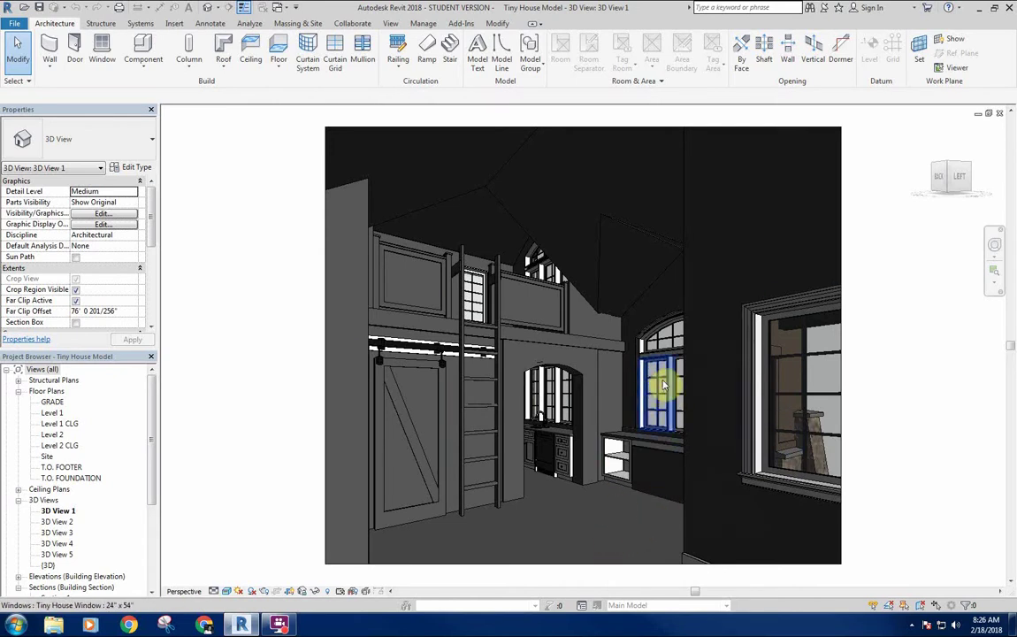
# Switch the table cabinetry under the arched window from the Table Down to the Table Up visibility option.
pyautogui.click(625, 480)
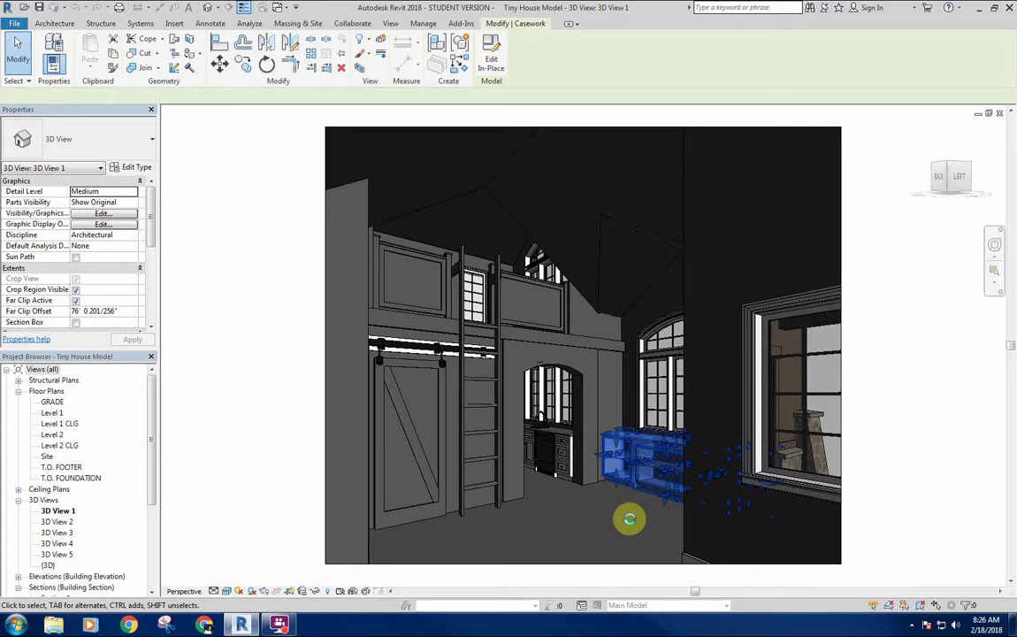
pyautogui.press('Escape')
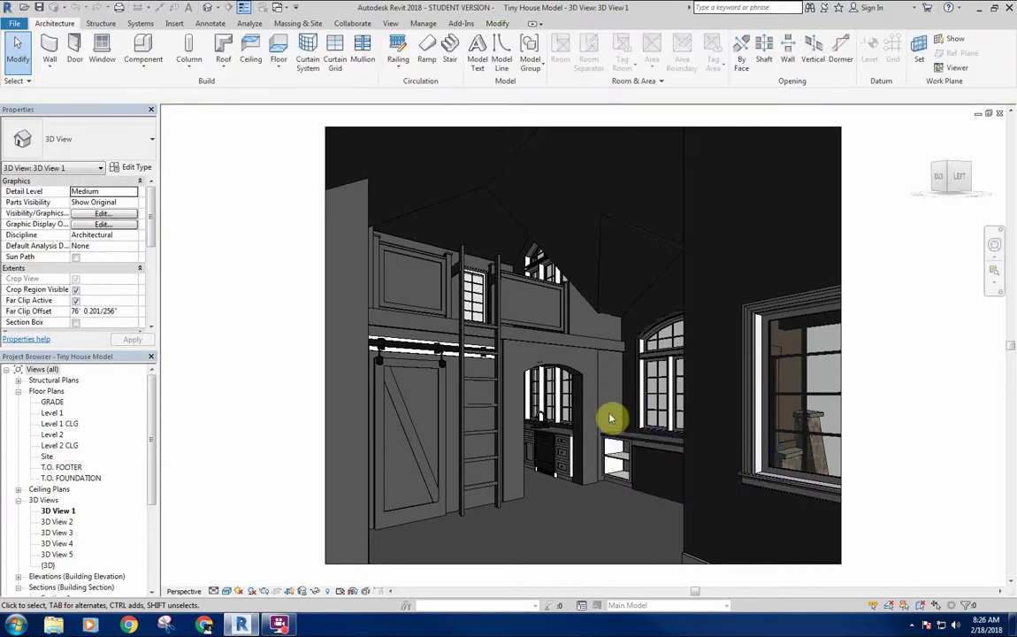
pyautogui.scroll(2, 655, 478)
pyautogui.scroll(3, 658, 477)
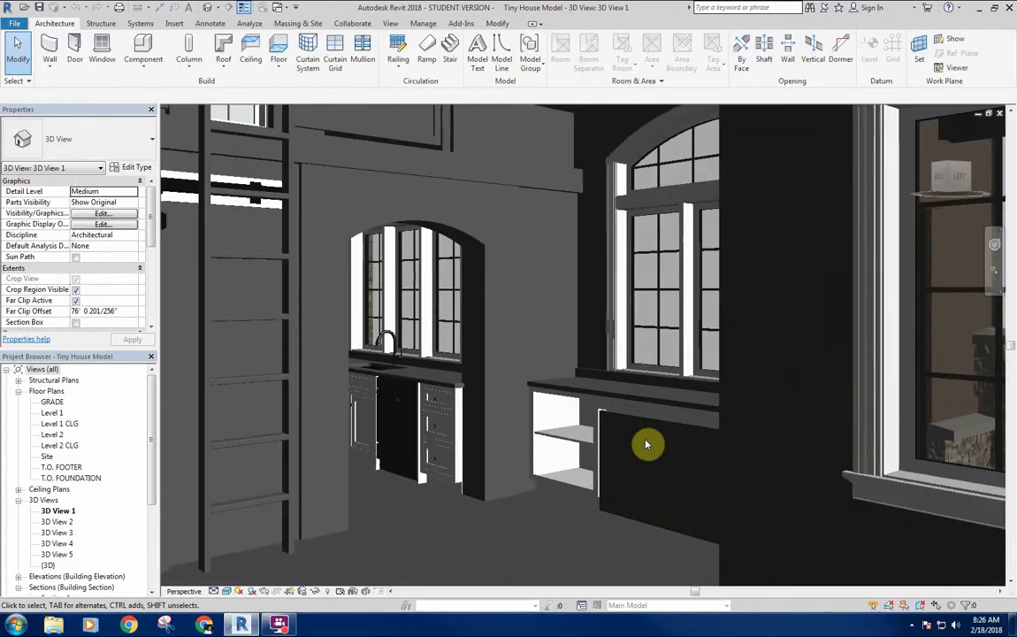
pyautogui.scroll(-2, 672, 490)
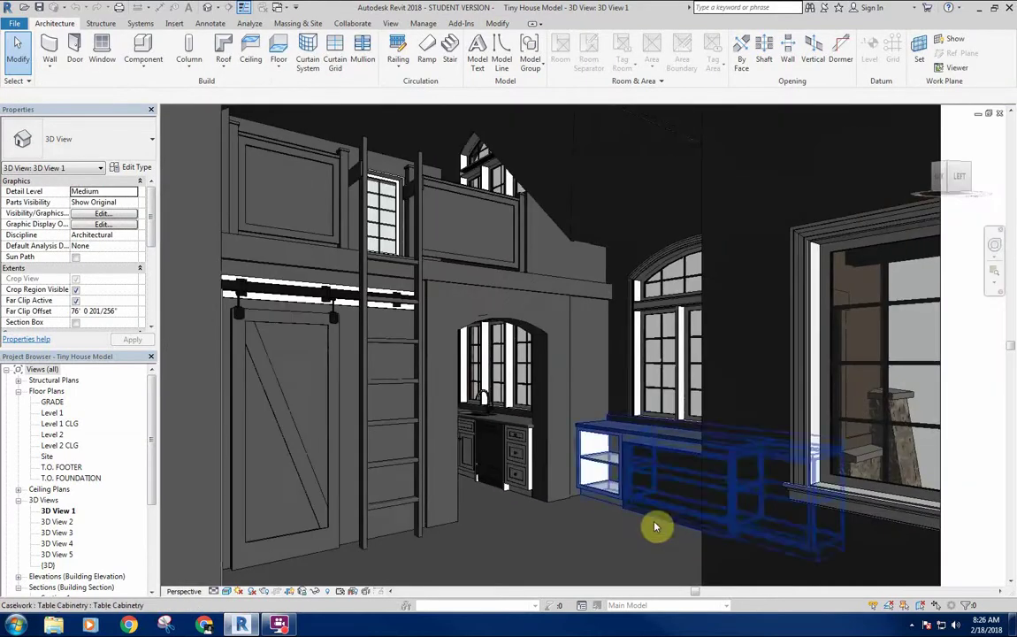
pyautogui.moveTo(603, 536); pyautogui.dragTo(609, 491, button='middle')
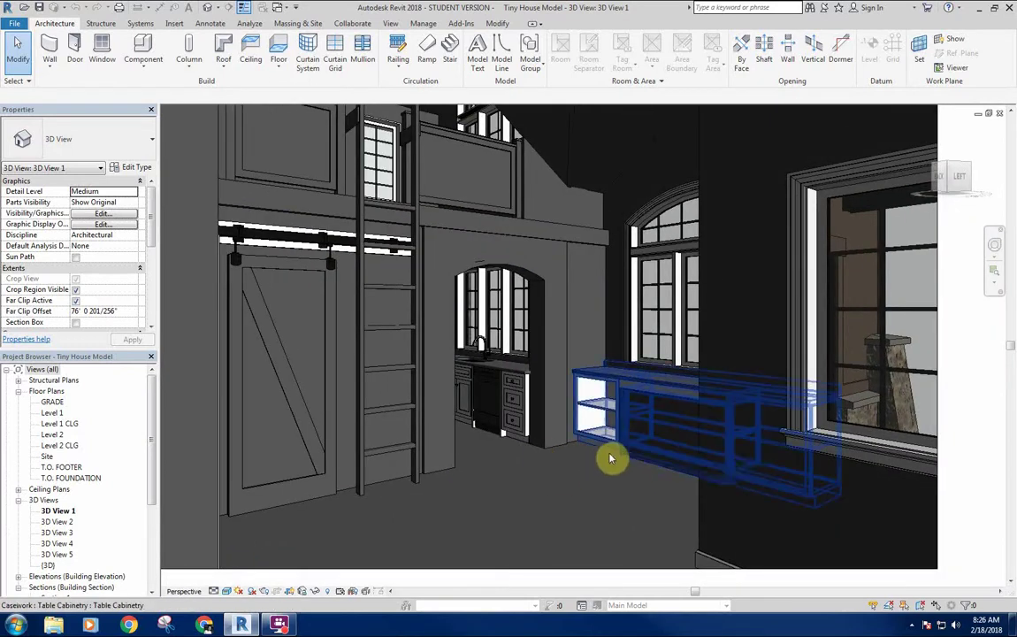
pyautogui.click(608, 454)
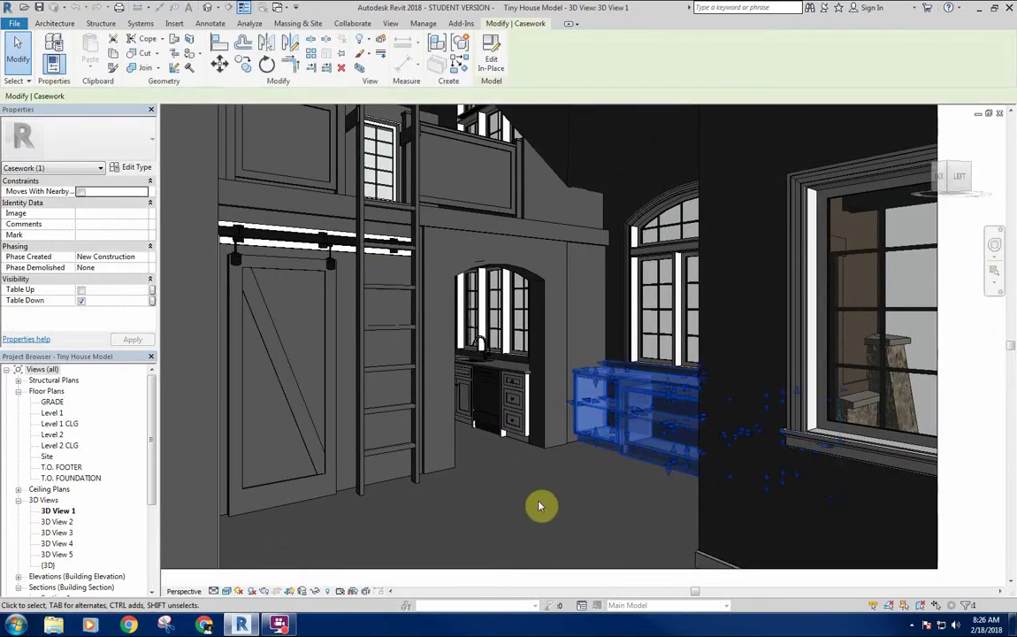
pyautogui.click(81, 301)
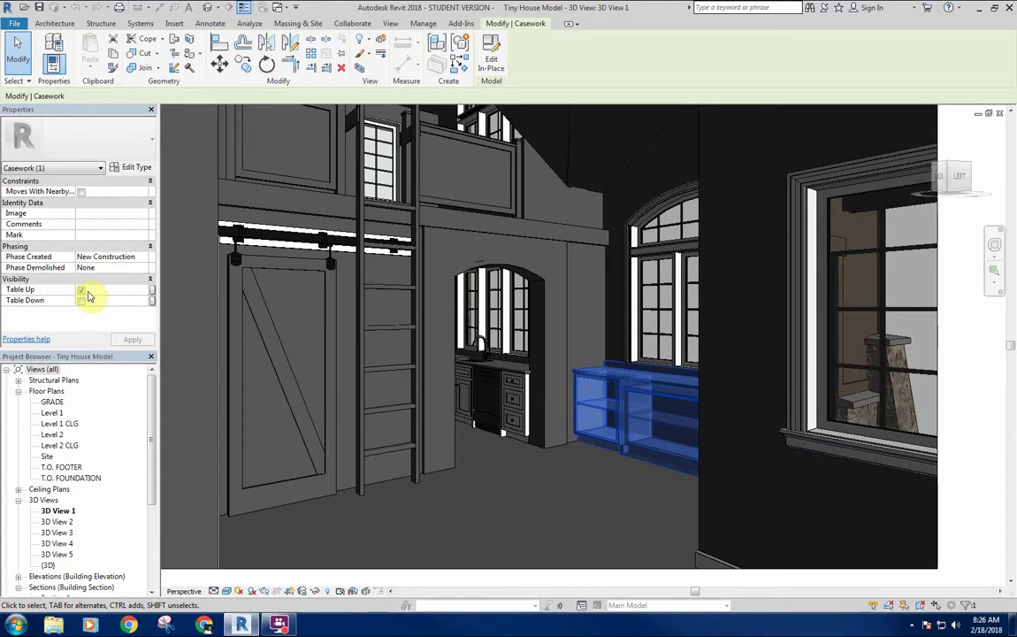
pyautogui.click(81, 290)
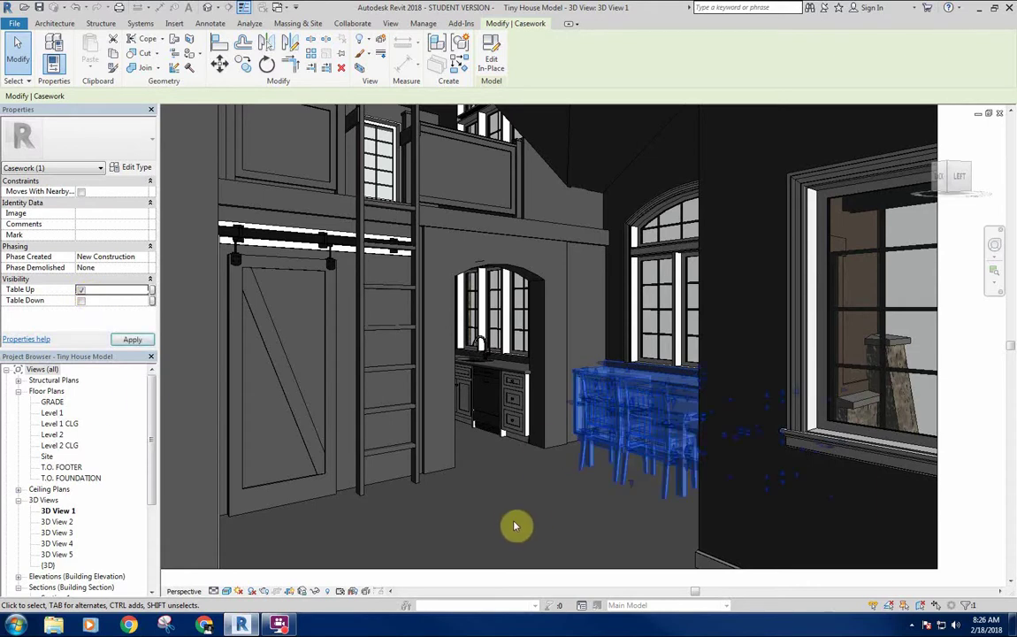
pyautogui.press('Escape')
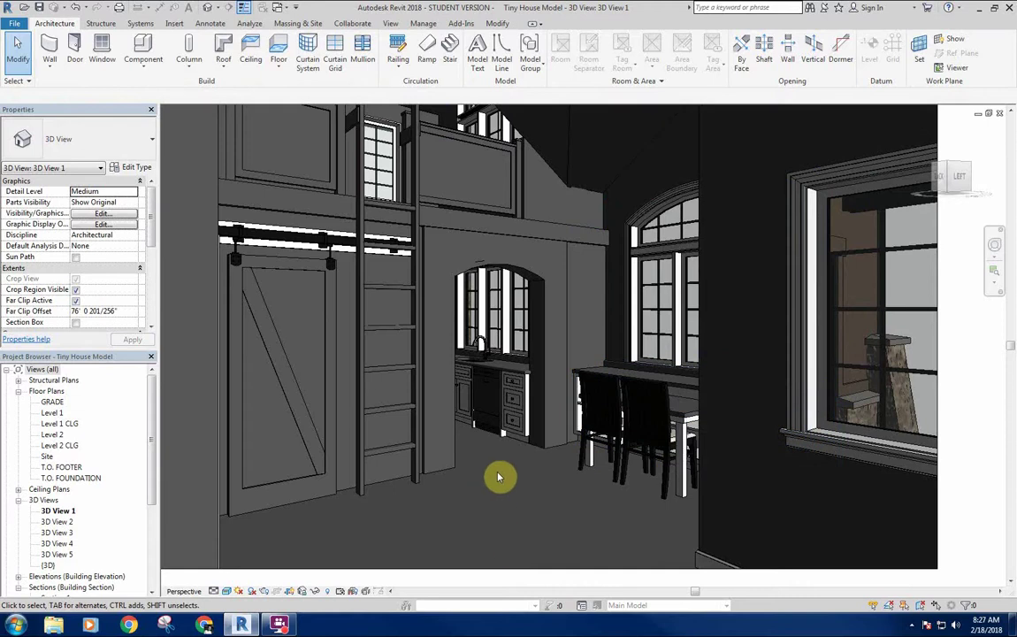
# Set the dining table cabinetry in 3D View 1 back to the Table Down visibility option.
pyautogui.scroll(2, 570, 516)
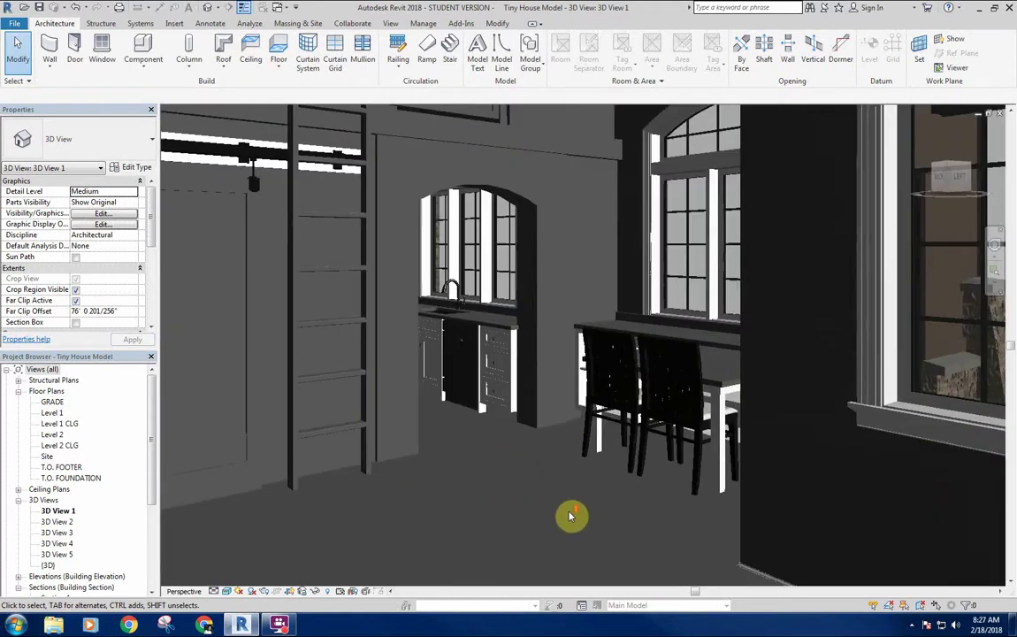
pyautogui.scroll(-3, 565, 509)
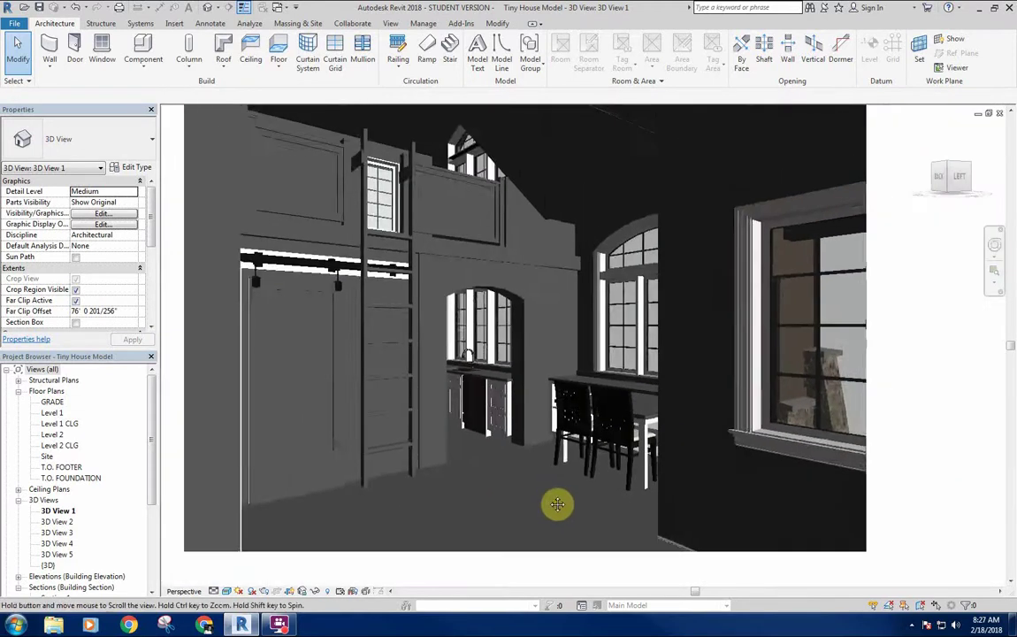
pyautogui.click(634, 416)
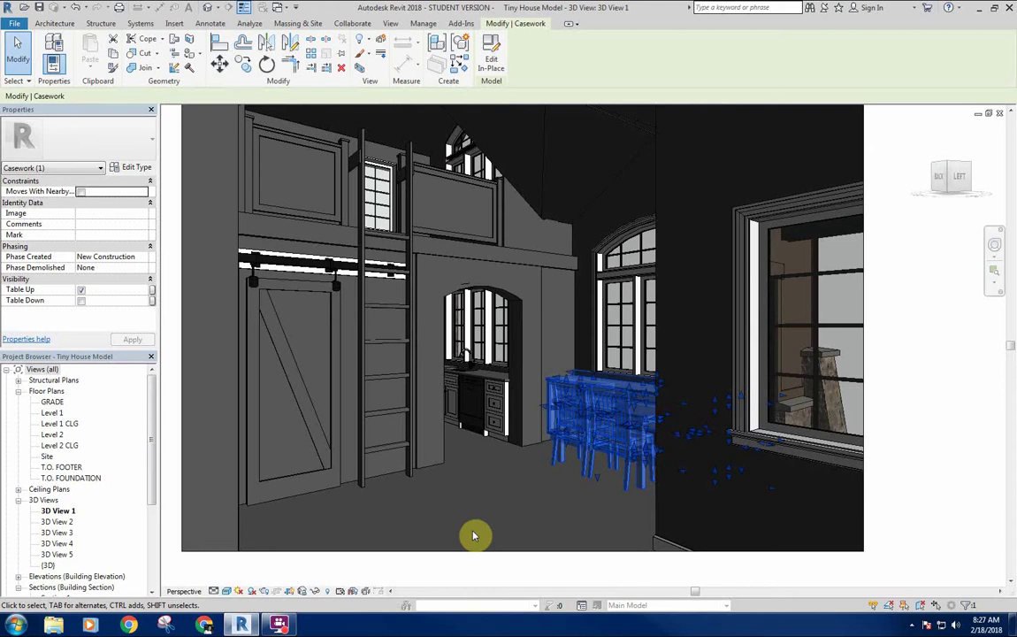
pyautogui.click(80, 300)
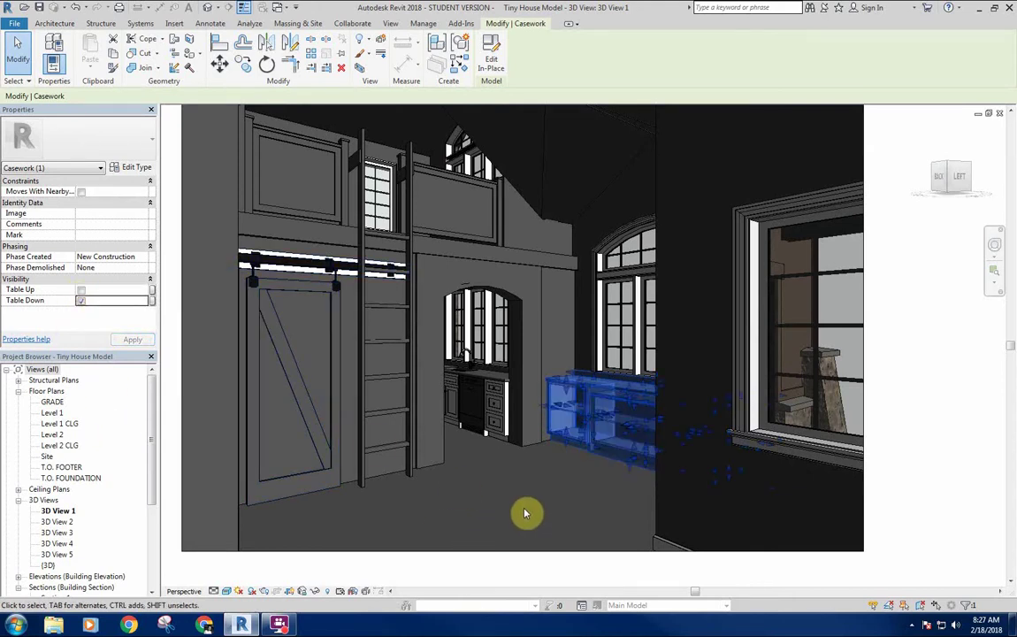
pyautogui.press('Escape')
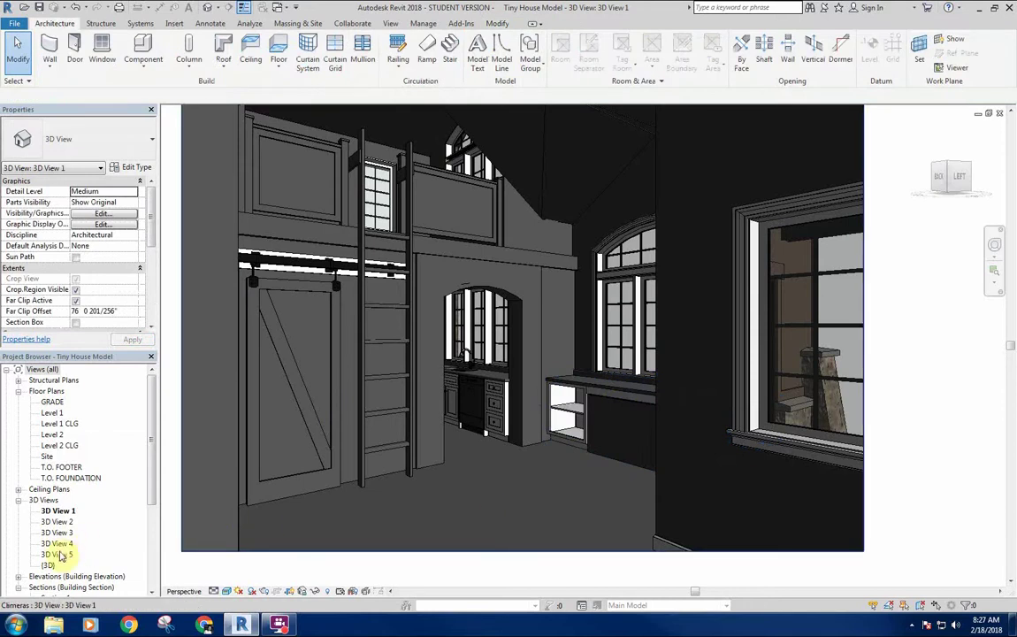
# Open 3D View 5 and examine the visibility properties of the built-in wall casework.
pyautogui.doubleClick(59, 553)
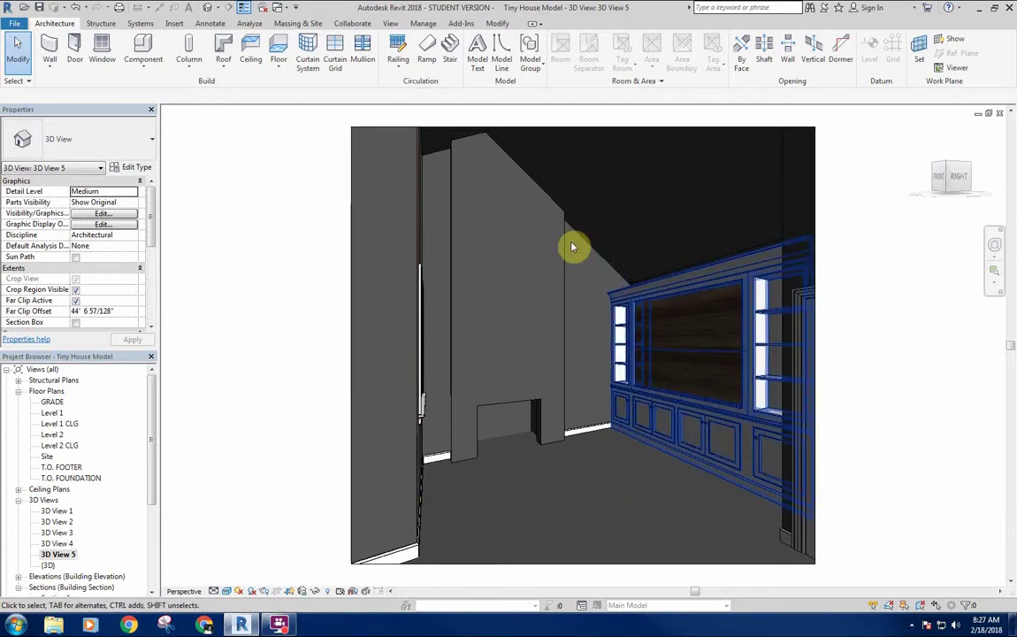
pyautogui.moveTo(617, 495); pyautogui.dragTo(590, 463, button='middle')
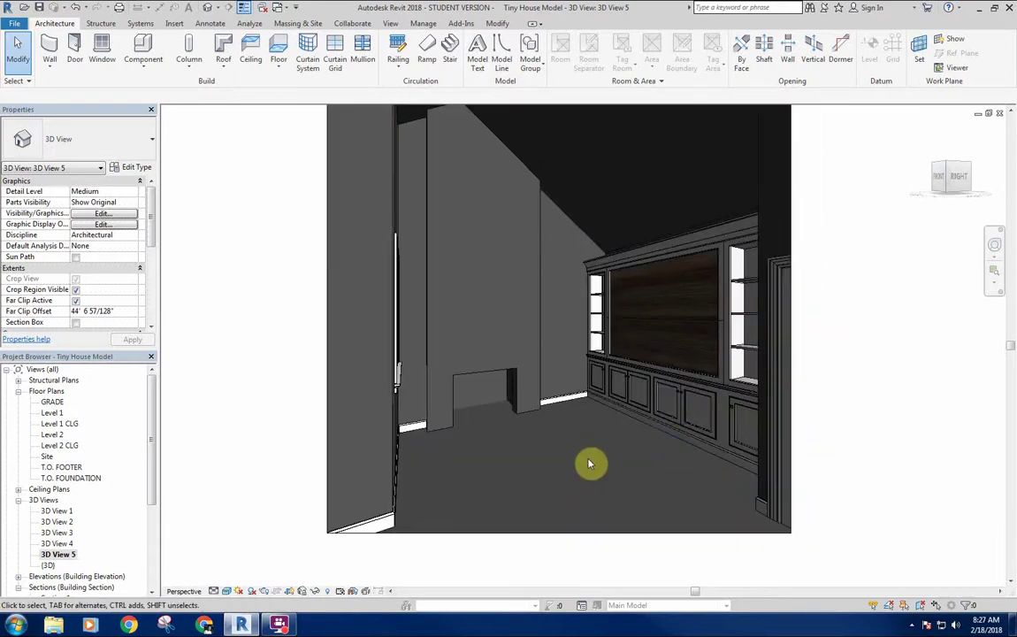
pyautogui.click(688, 442)
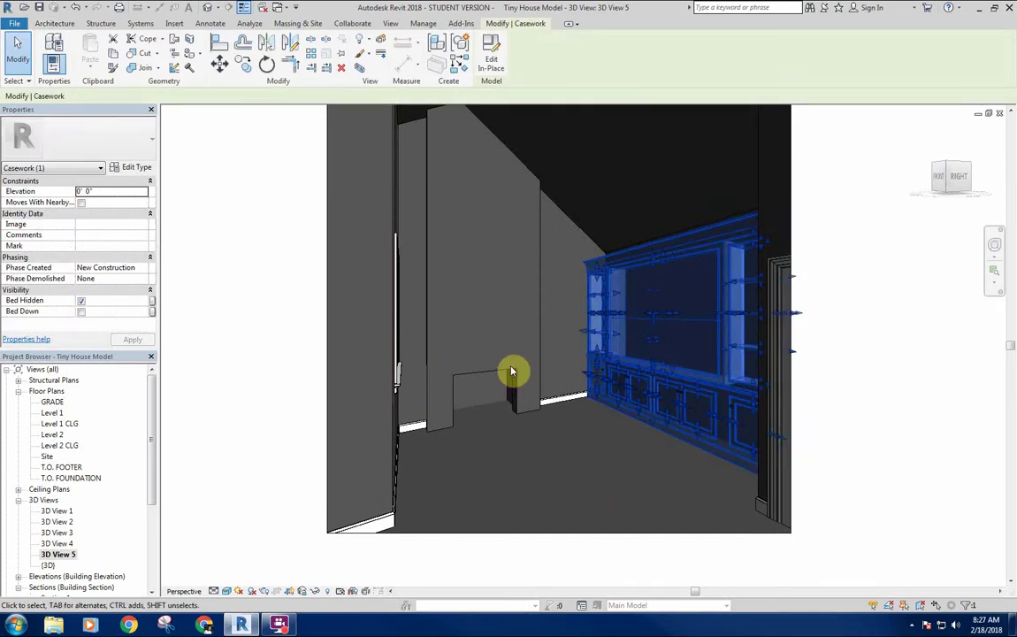
pyautogui.scroll(1, 659, 340)
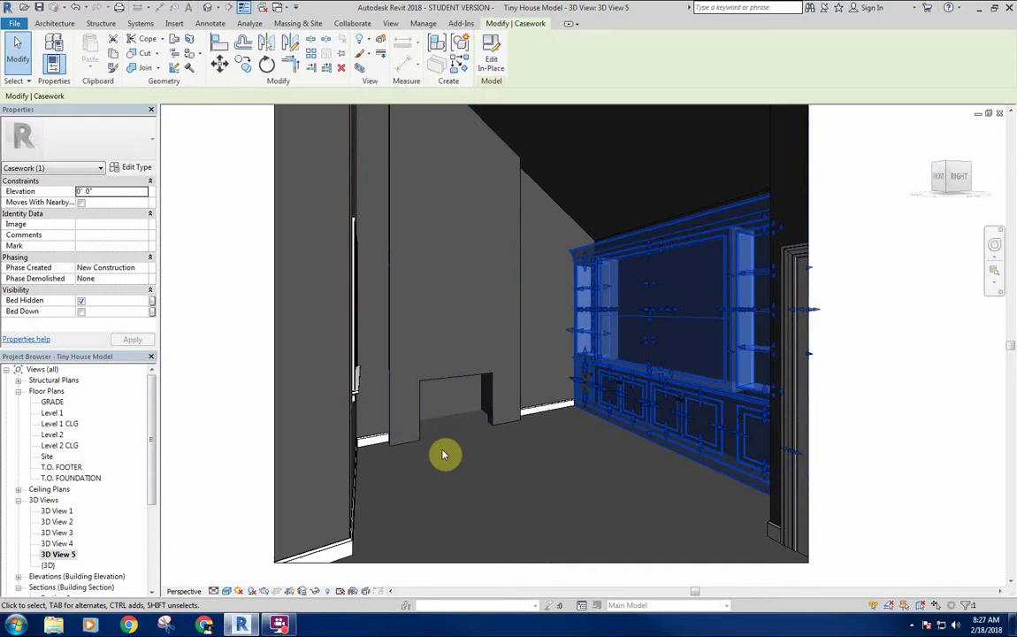
pyautogui.press('Escape')
pyautogui.scroll(-4, 568, 459)
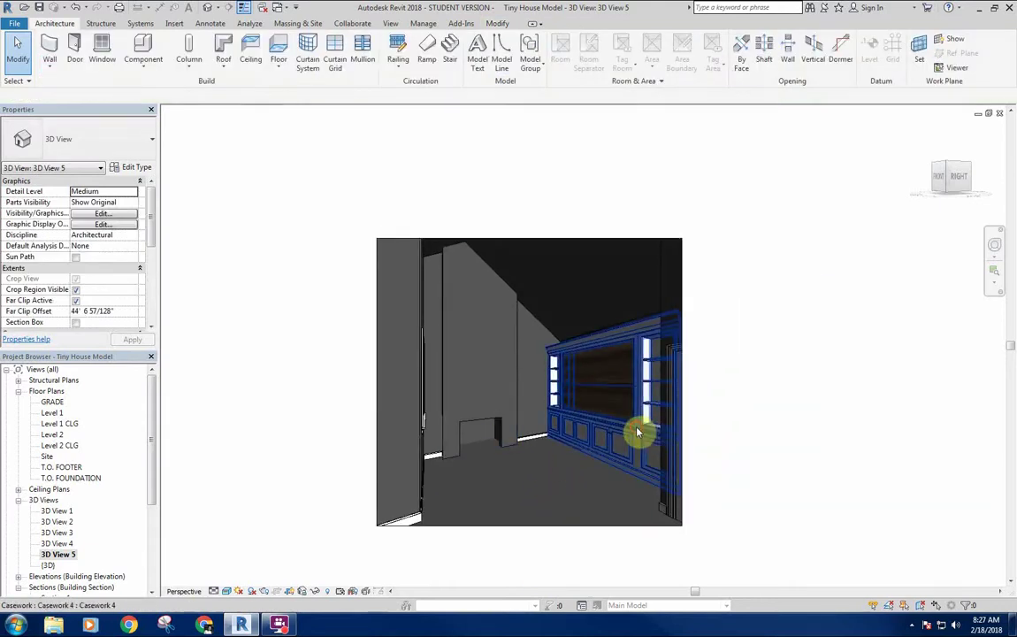
# Switch the built-in wall casework in 3D View 5 from Bed Hidden to Bed Down.
pyautogui.click(638, 433)
pyautogui.click(80, 302)
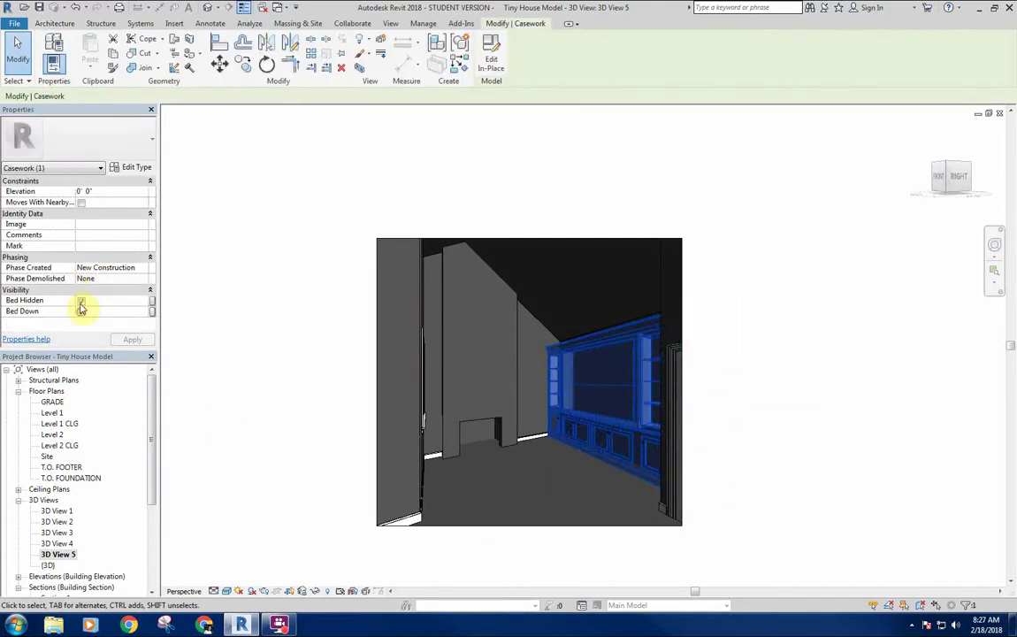
pyautogui.click(80, 302)
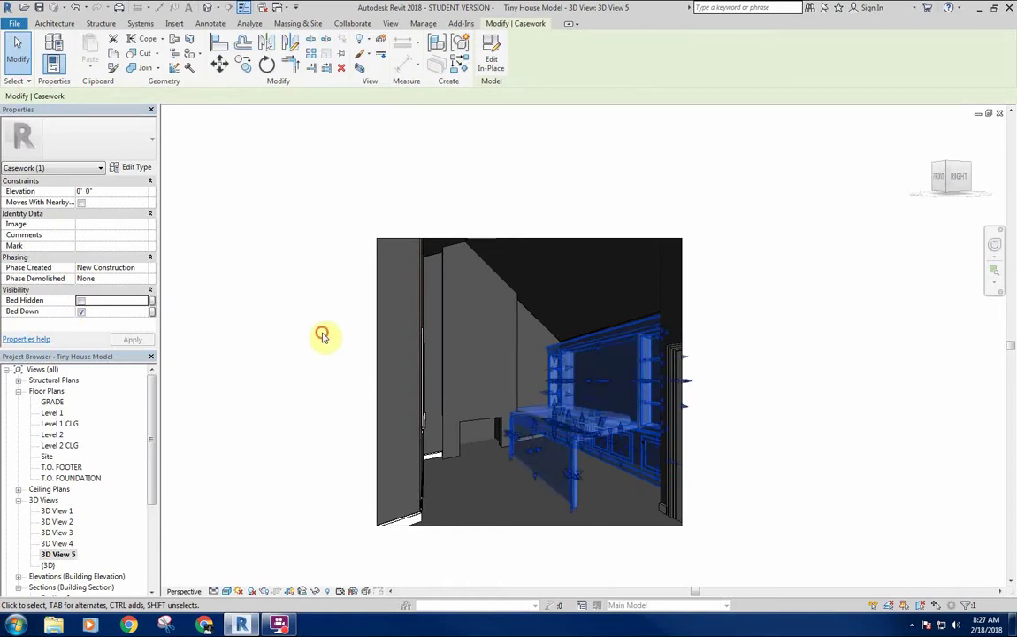
pyautogui.click(322, 335)
pyautogui.scroll(3, 520, 519)
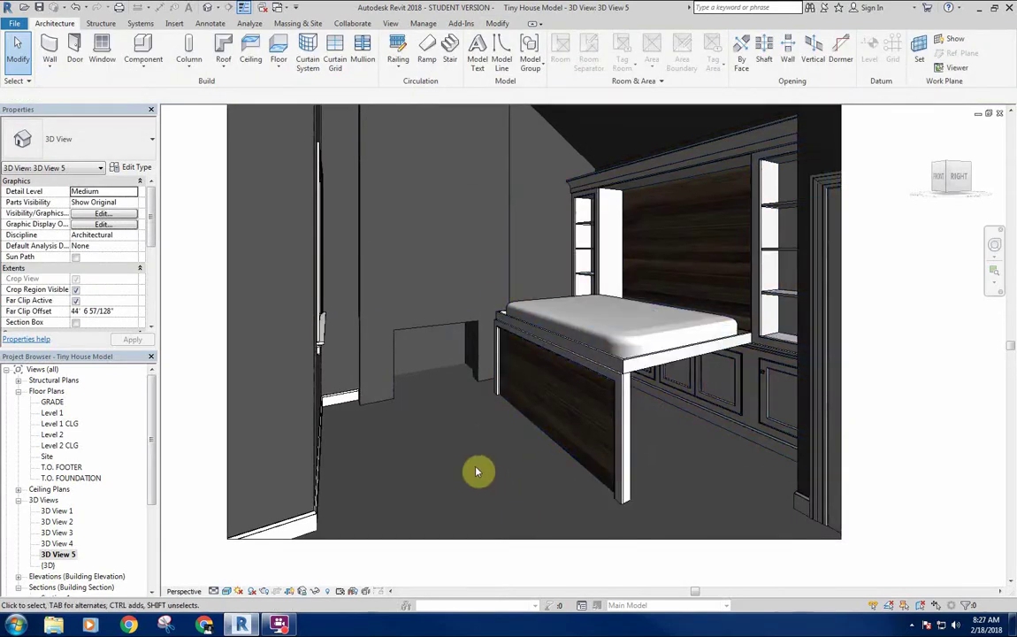
pyautogui.scroll(-2, 460, 457)
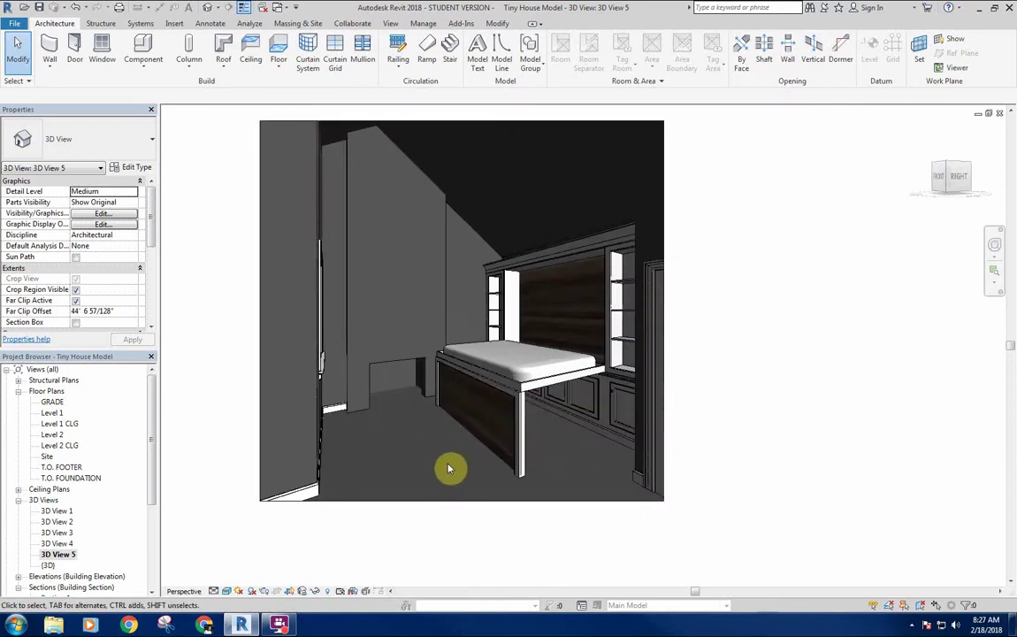
pyautogui.scroll(-1, 449, 474)
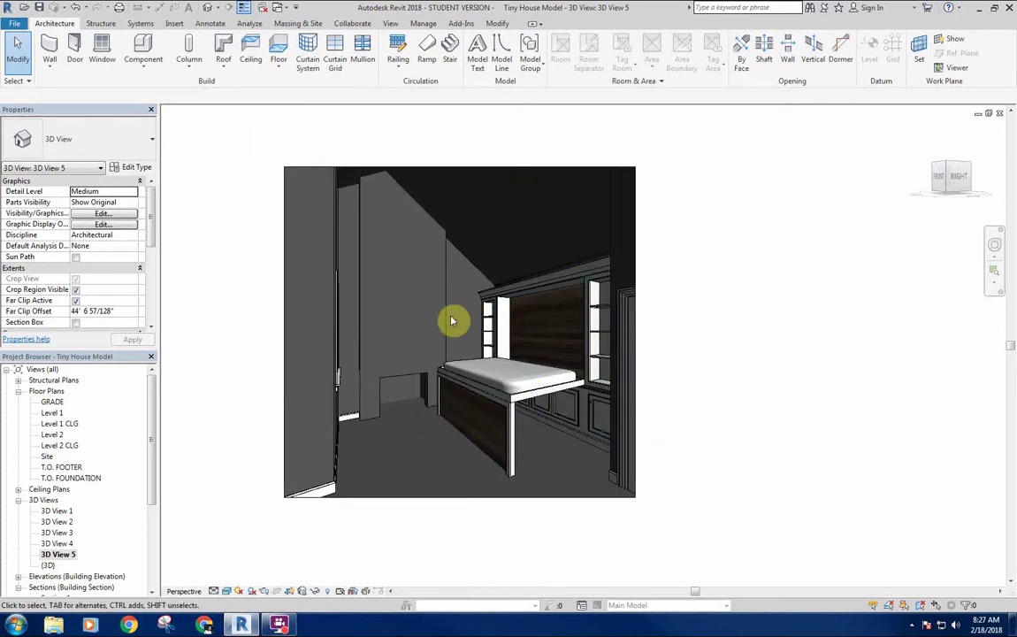
# Return the wall casework to the Bed Hidden option, with Bed Down turned off.
pyautogui.click(513, 334)
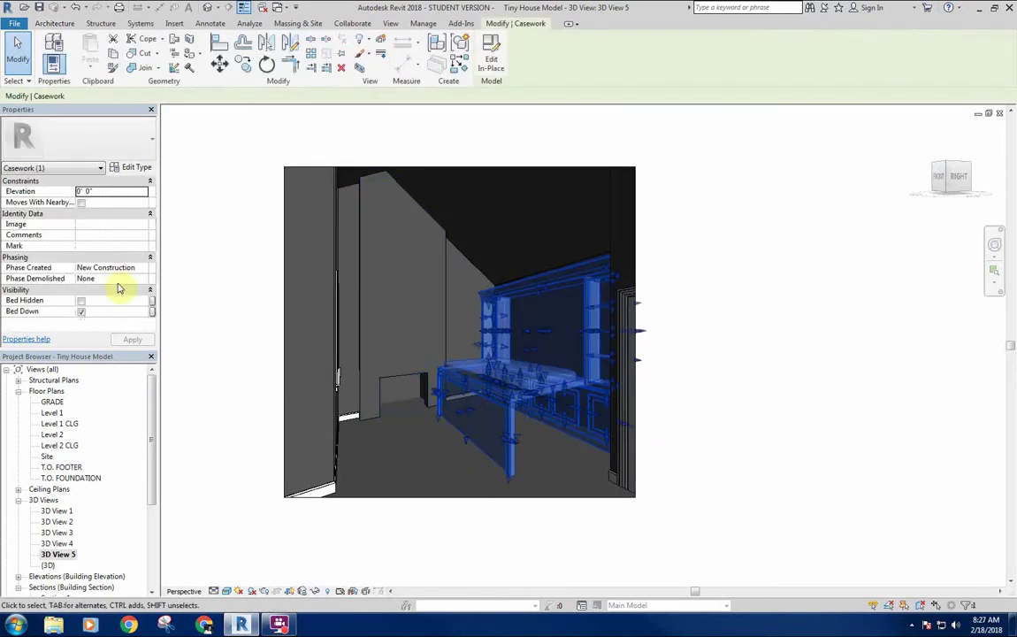
pyautogui.click(79, 302)
pyautogui.click(81, 312)
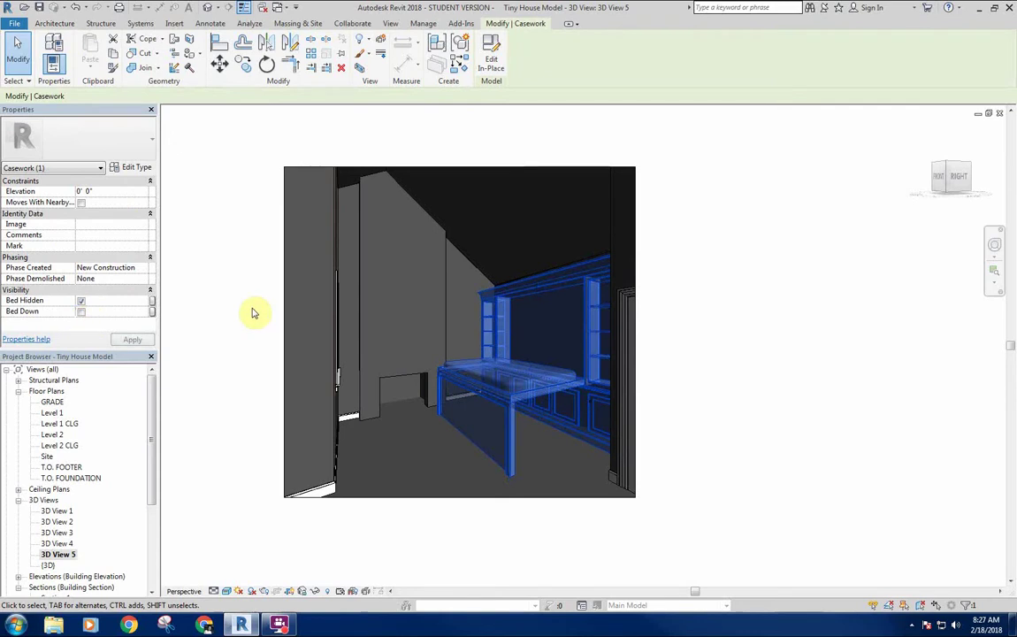
pyautogui.click(443, 487)
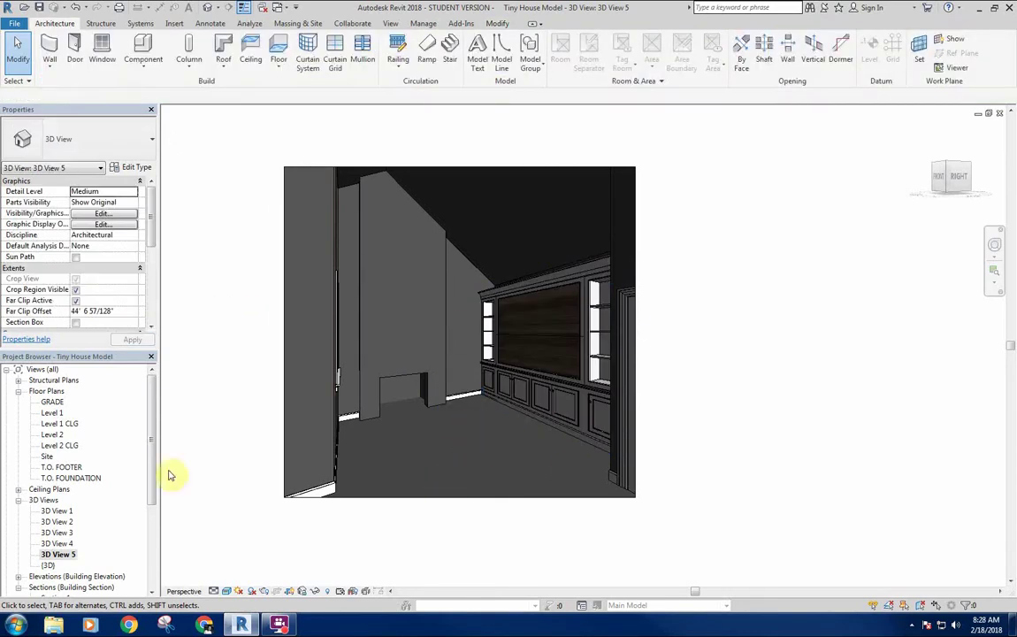
# Open the Level 1 floor plan and switch the casework along the upper wall to Bed Down.
pyautogui.click(54, 413)
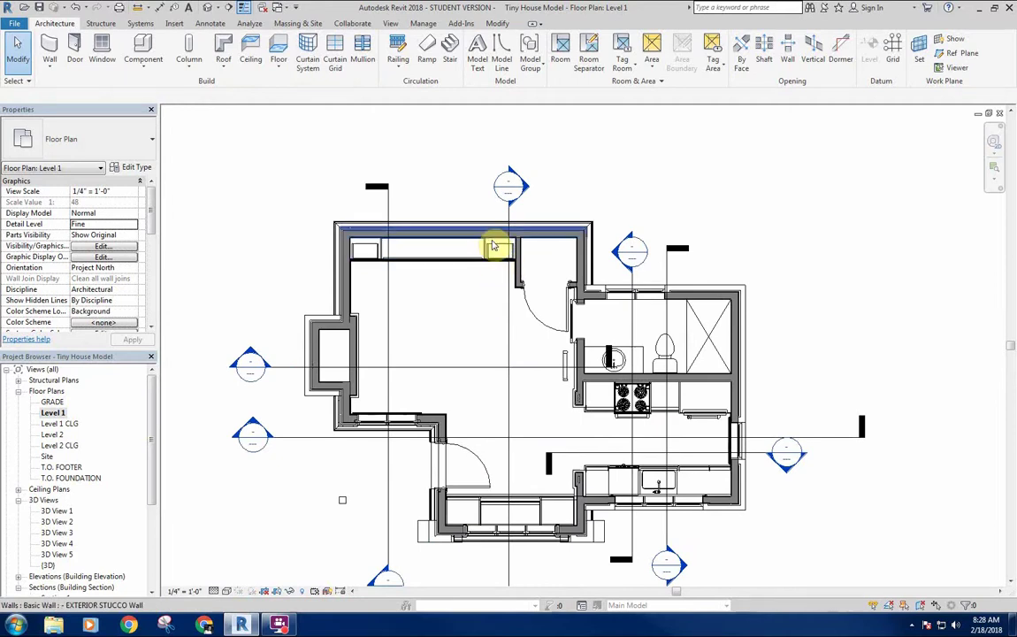
pyautogui.click(492, 247)
pyautogui.press('Escape')
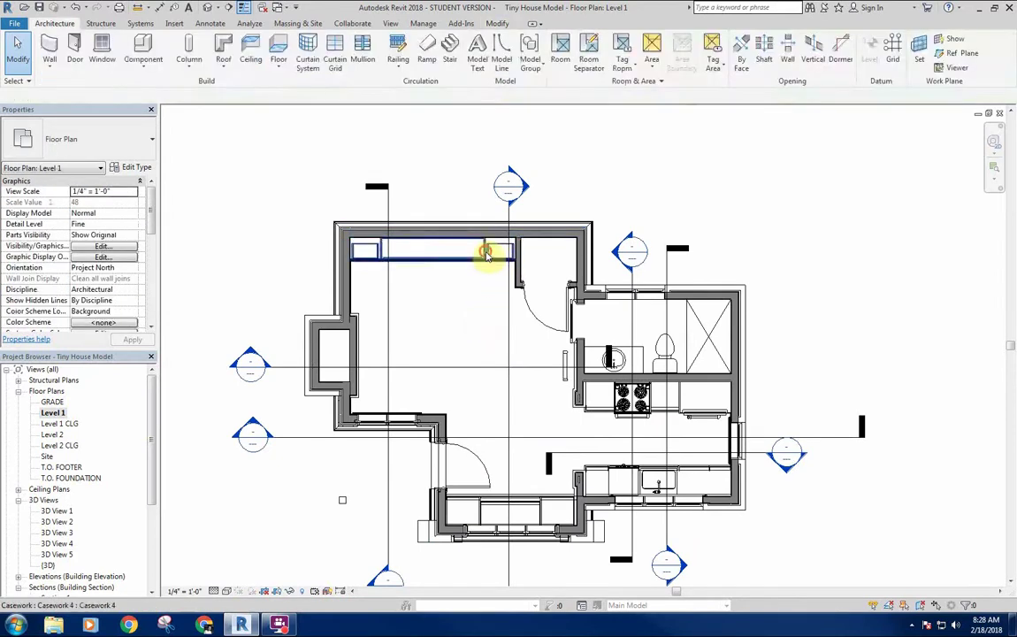
pyautogui.click(485, 249)
pyautogui.click(81, 311)
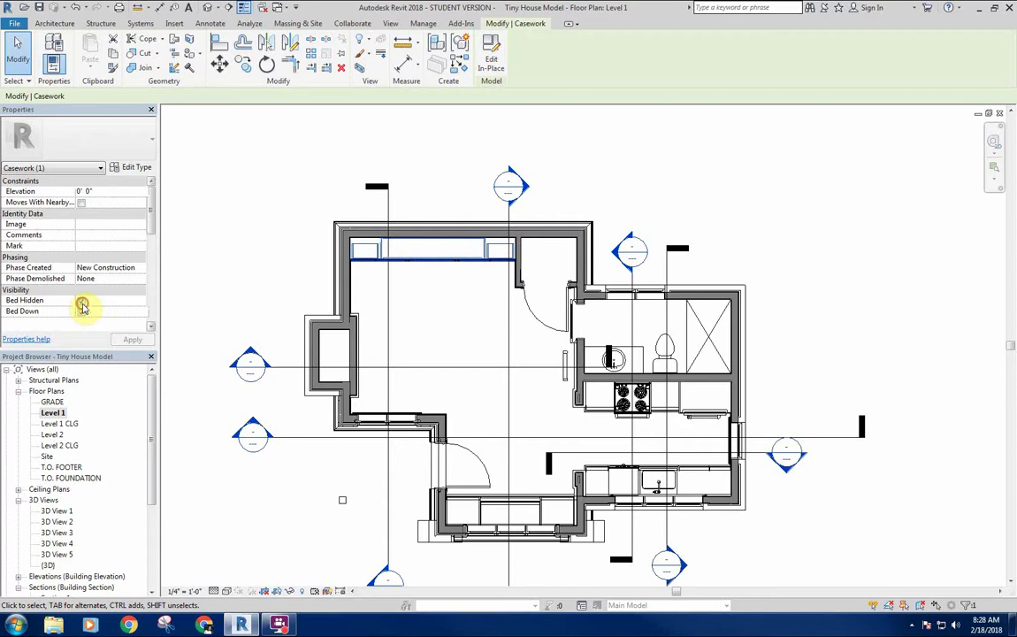
pyautogui.click(279, 237)
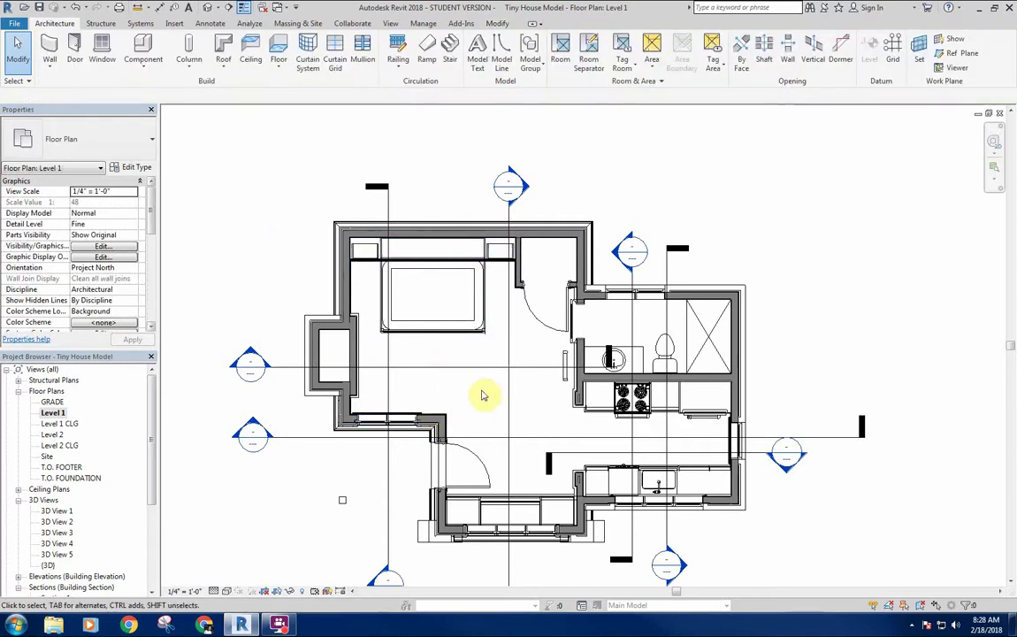
# Change the Level 1 floor plan's visual style from wireframe to Hidden Line.
pyautogui.moveTo(483, 395); pyautogui.dragTo(408, 385, button='middle')
pyautogui.click(227, 591)
pyautogui.click(245, 535)
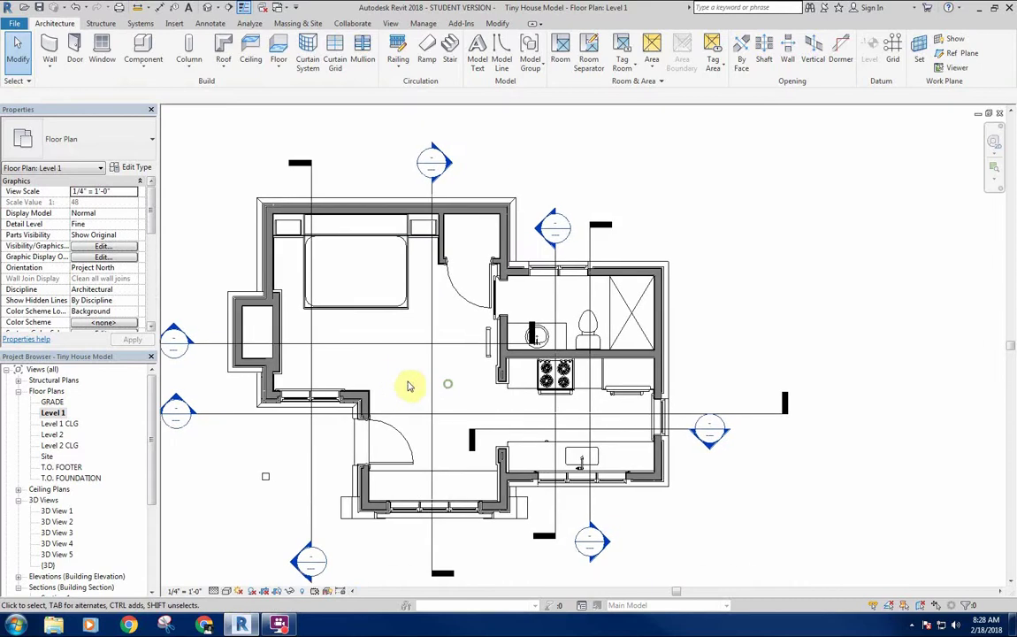
# Switch the table cabinetry beside the entry door in the Level 1 plan to Table Up.
pyautogui.click(424, 482)
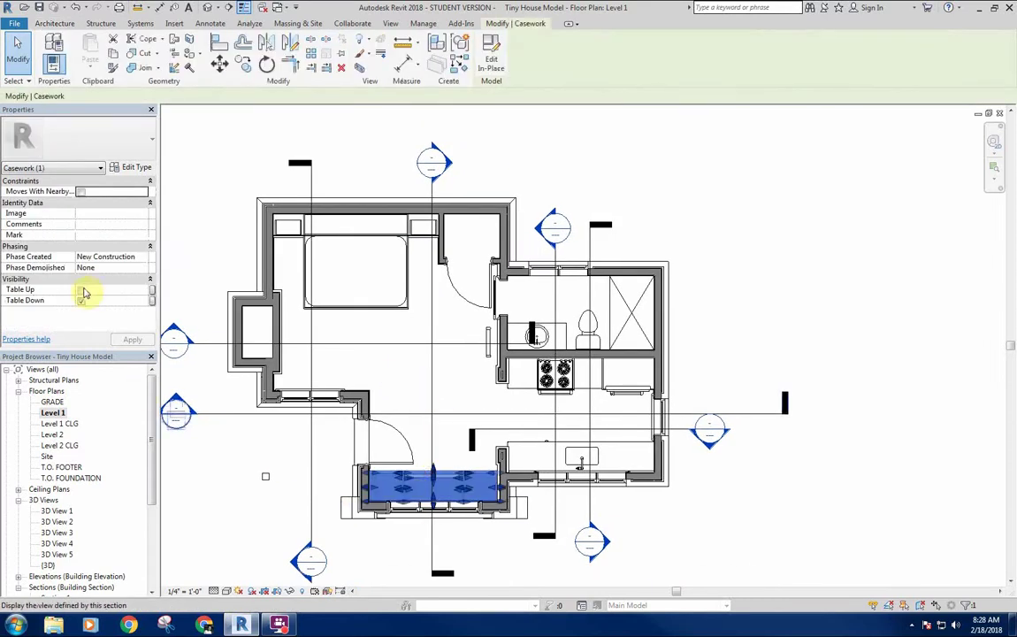
pyautogui.click(400, 369)
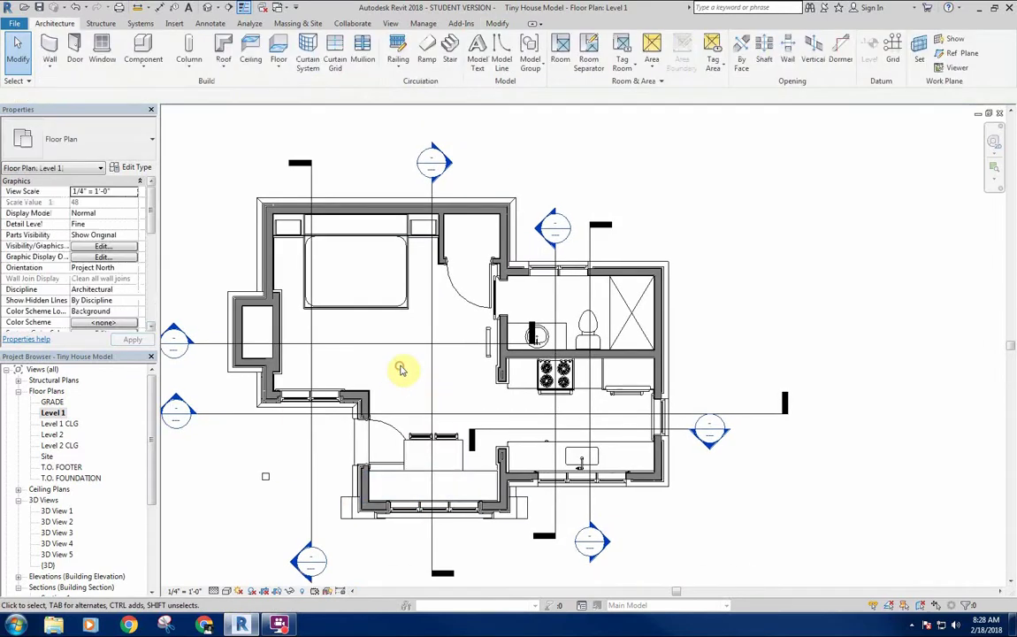
pyautogui.scroll(3, 460, 465)
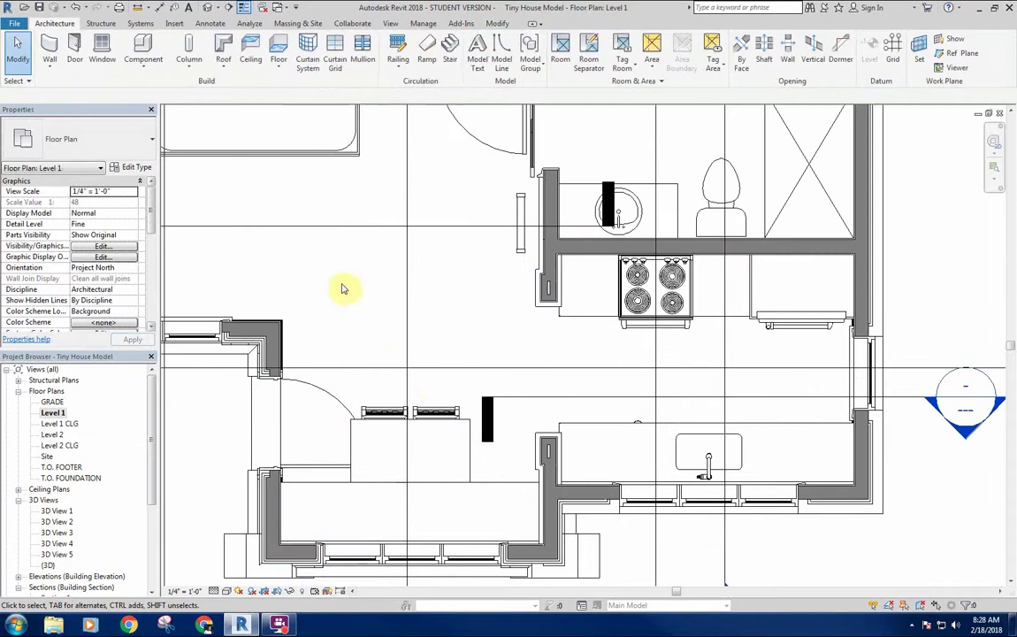
# Set the entry door's swing angle to 45 degrees in the Level 1 floor plan.
pyautogui.scroll(-3, 354, 292)
pyautogui.click(372, 354)
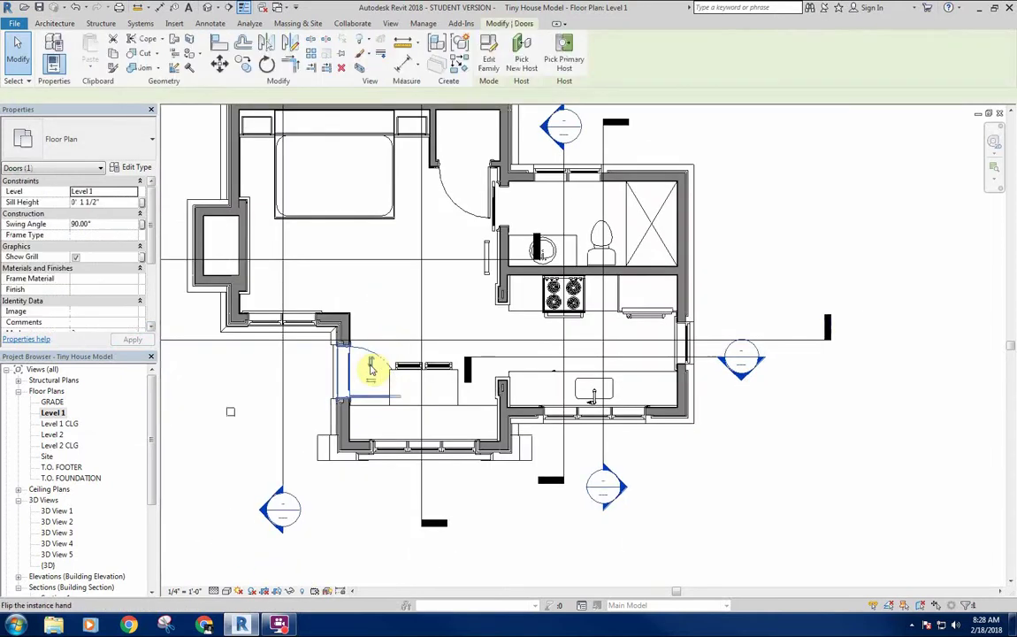
pyautogui.scroll(1, 336, 358)
pyautogui.click(105, 223)
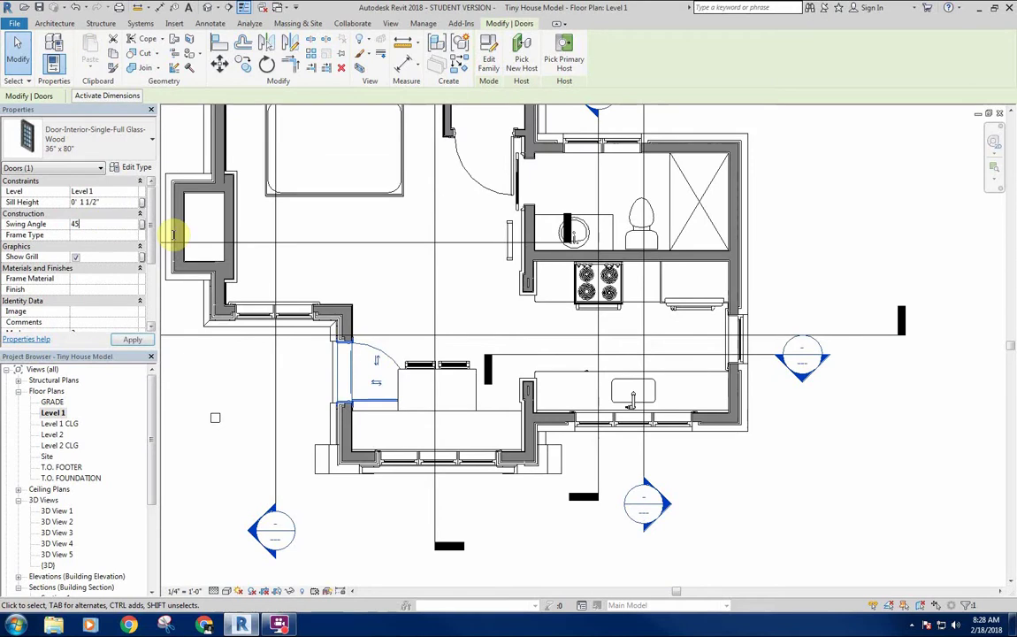
pyautogui.click(376, 256)
pyautogui.scroll(-3, 398, 265)
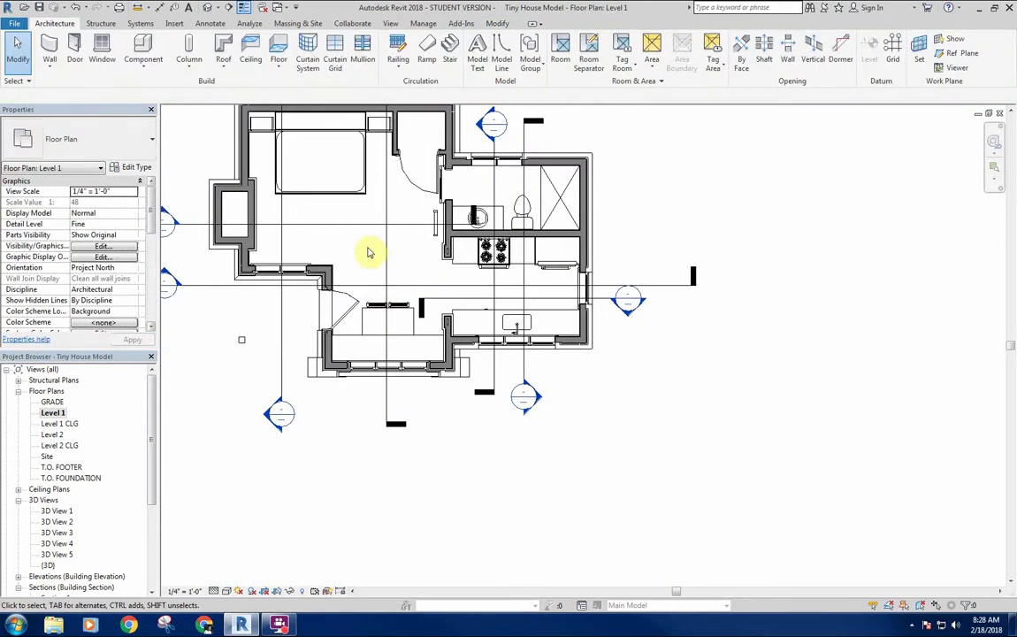
pyautogui.moveTo(381, 248); pyautogui.dragTo(359, 366, button='middle')
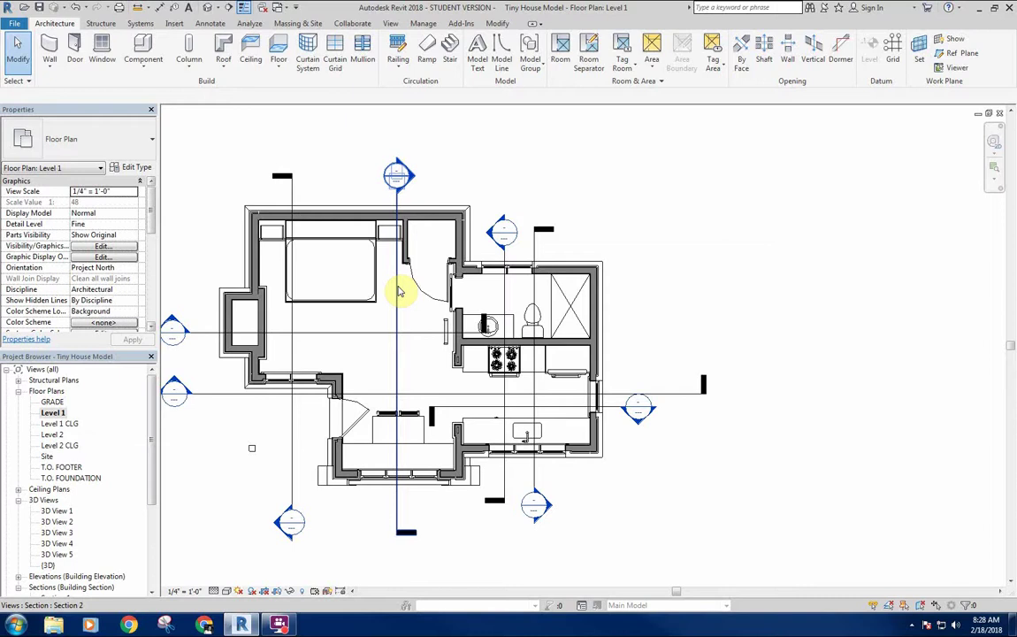
pyautogui.scroll(2, 395, 311)
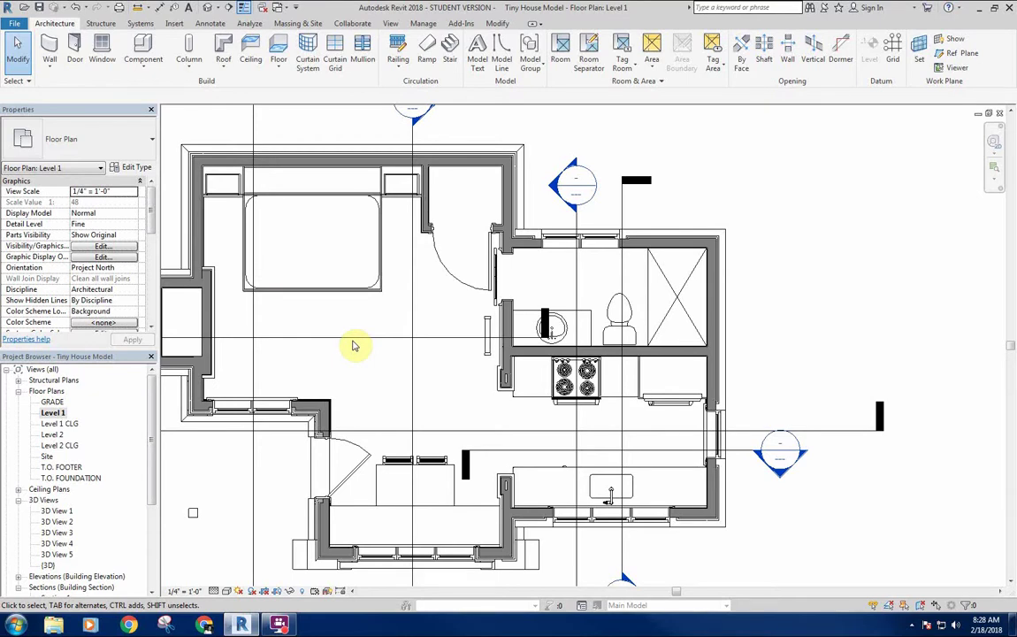
# Open 3D View 1 and switch the bed casework to Bed Hidden, with Bed Down turned off.
pyautogui.doubleClick(58, 511)
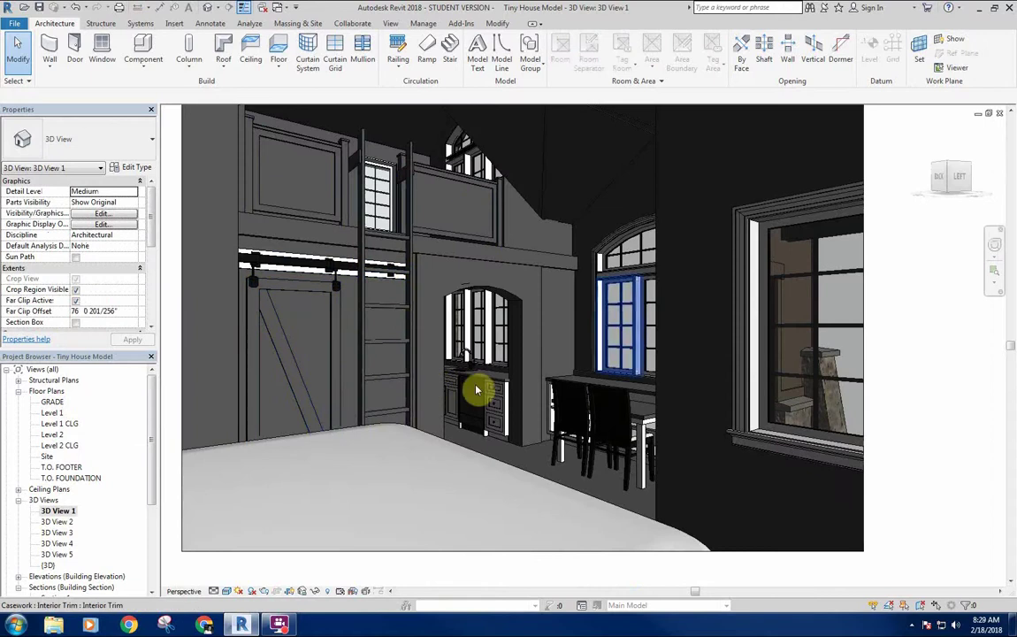
pyautogui.click(493, 462)
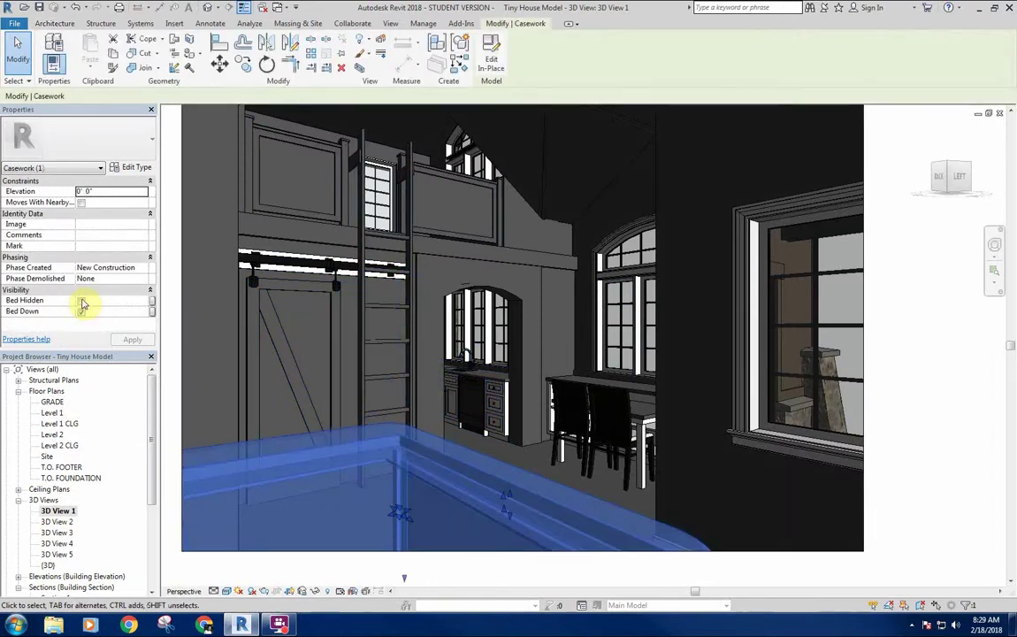
pyautogui.press('h')
pyautogui.press('h')
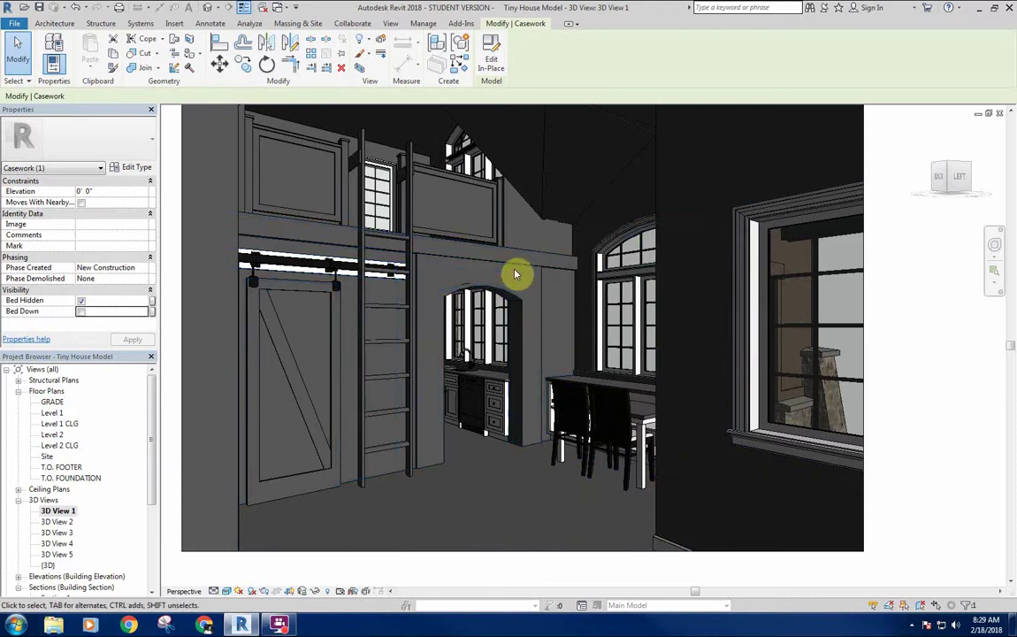
# Select the interior baseboard trim at the wall corner in 3D View 1 and open it for in-place editing in the Level 1 plan.
pyautogui.moveTo(544, 486); pyautogui.dragTo(456, 438, button='middle')
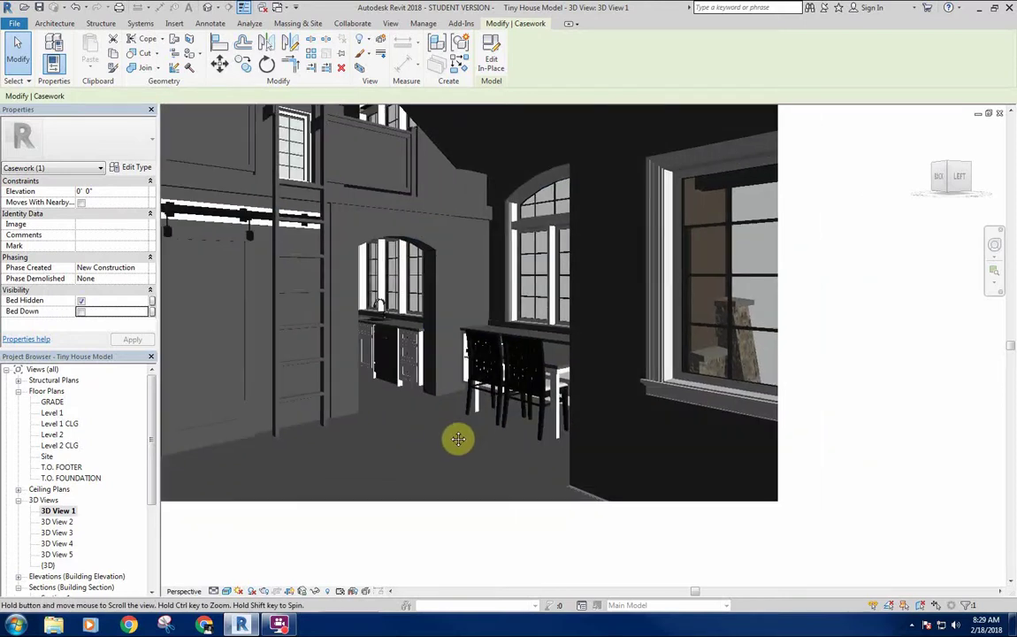
pyautogui.scroll(5, 568, 507)
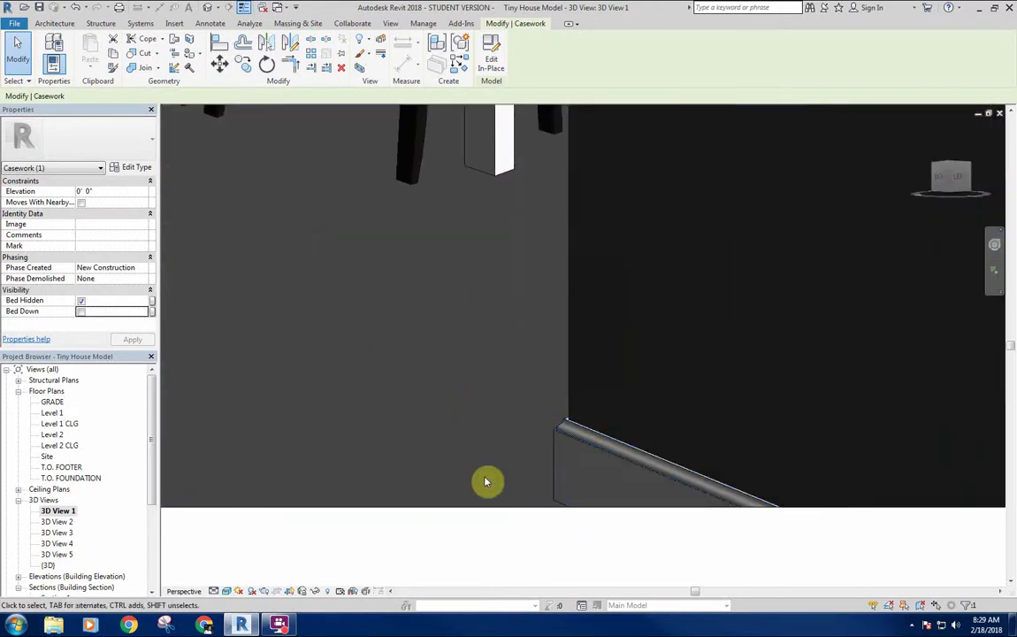
pyautogui.moveTo(476, 445); pyautogui.dragTo(473, 434, button='middle')
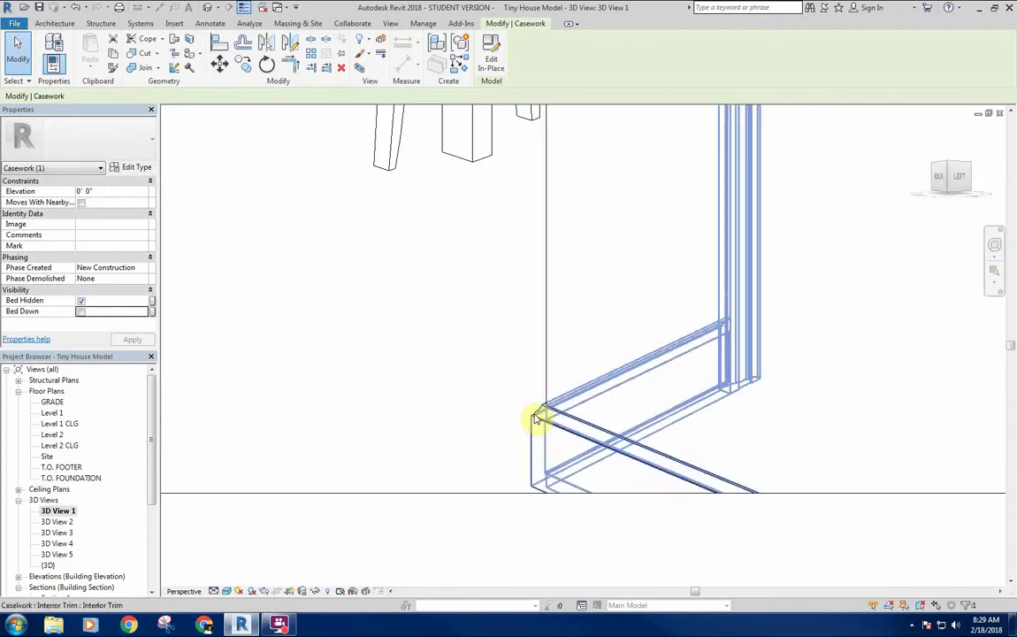
pyautogui.scroll(2, 530, 423)
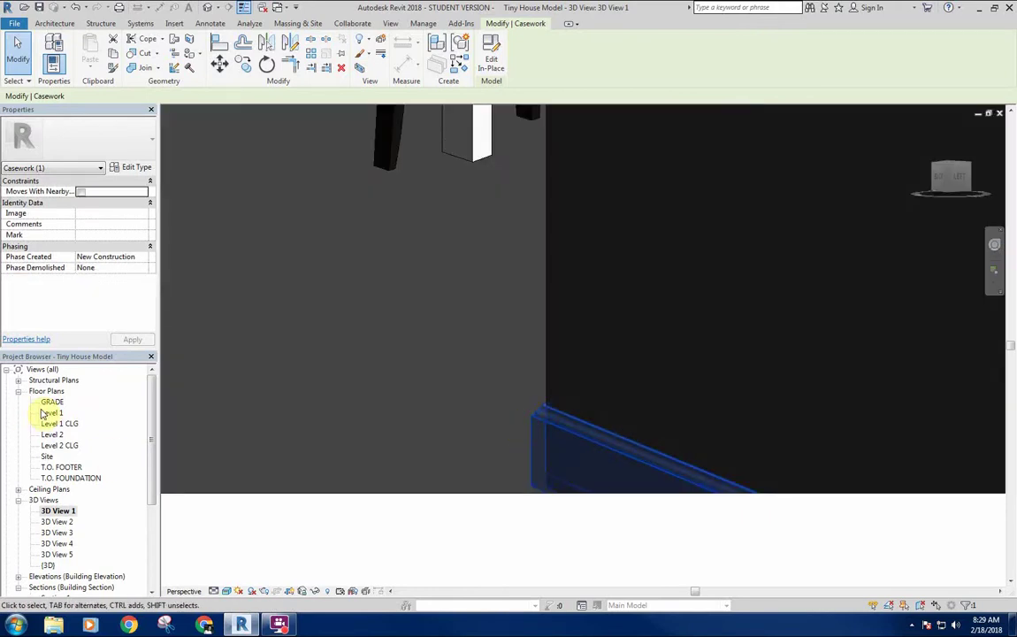
pyautogui.doubleClick(51, 412)
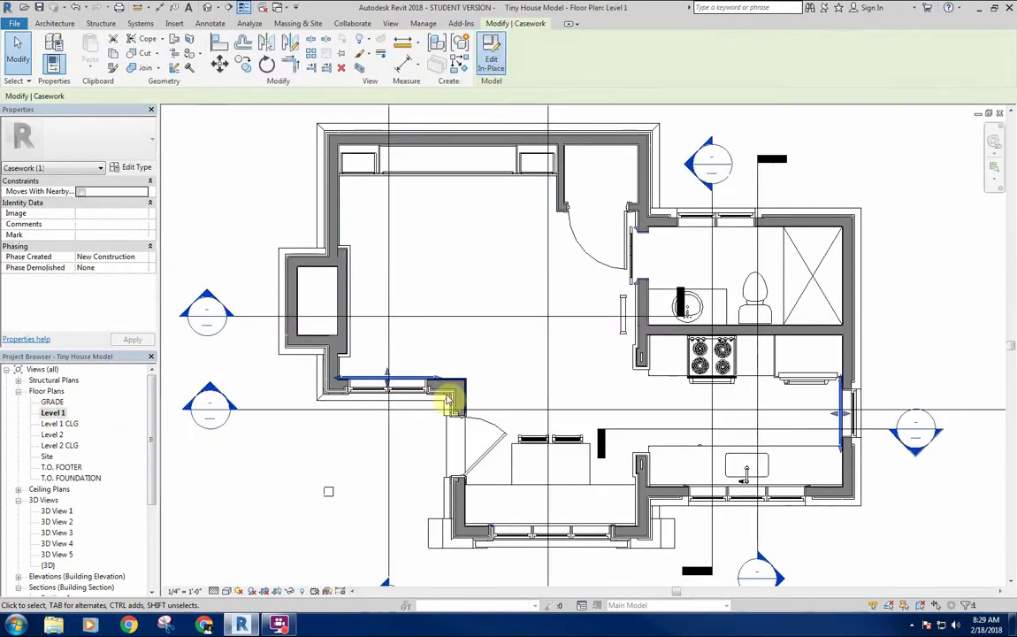
pyautogui.doubleClick(466, 385)
pyautogui.scroll(5, 465, 385)
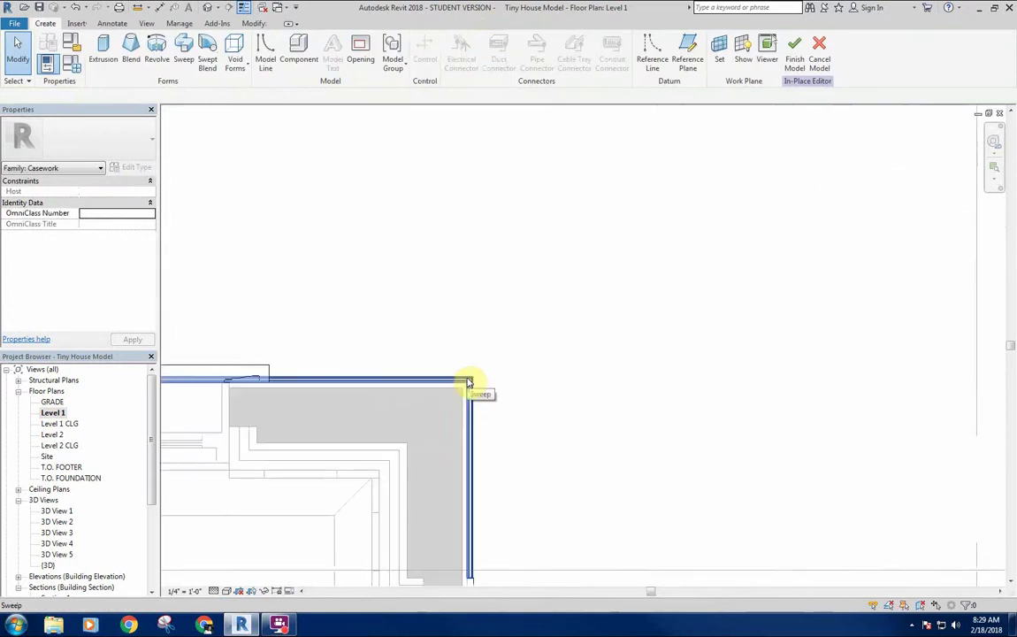
# Examine the path sketch of the baseboard sweep running below the window to the entry door, and close the sketch.
pyautogui.click(467, 381)
pyautogui.scroll(-2, 417, 367)
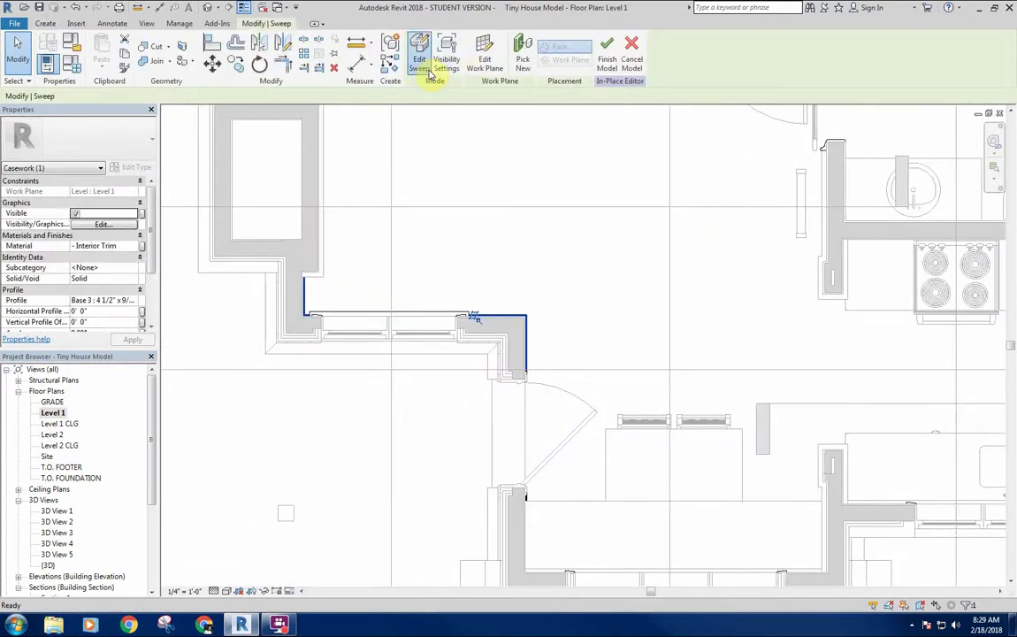
pyautogui.click(419, 60)
pyautogui.click(526, 44)
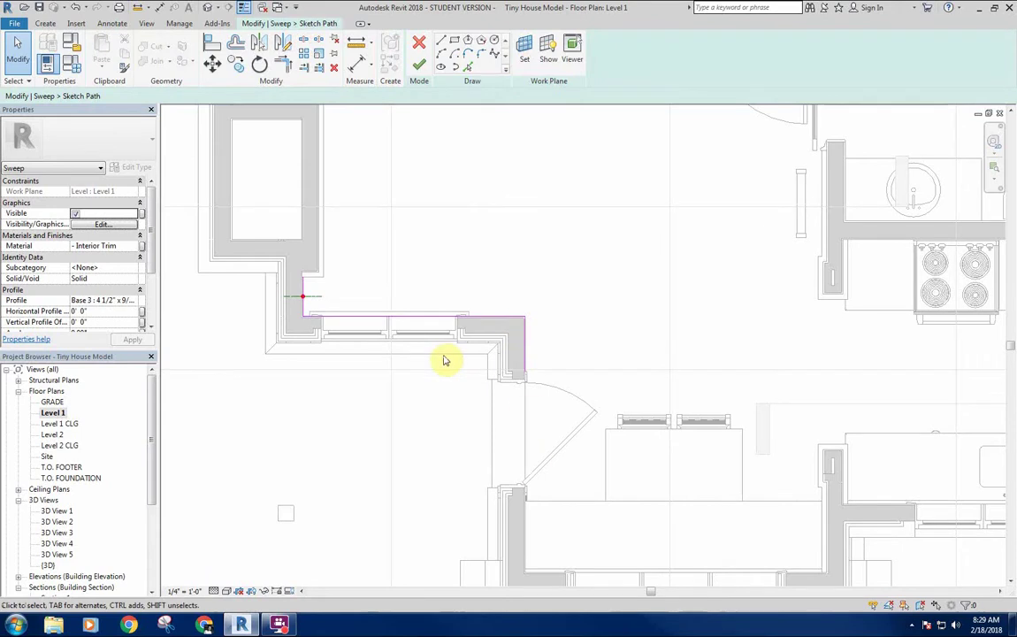
pyautogui.scroll(5, 310, 313)
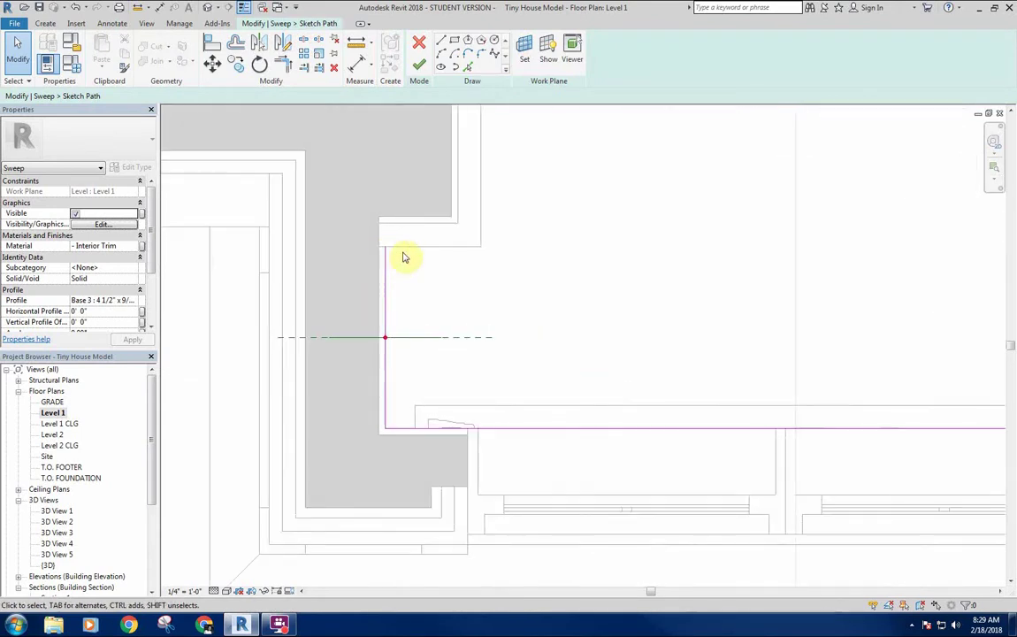
pyautogui.scroll(-2, 378, 270)
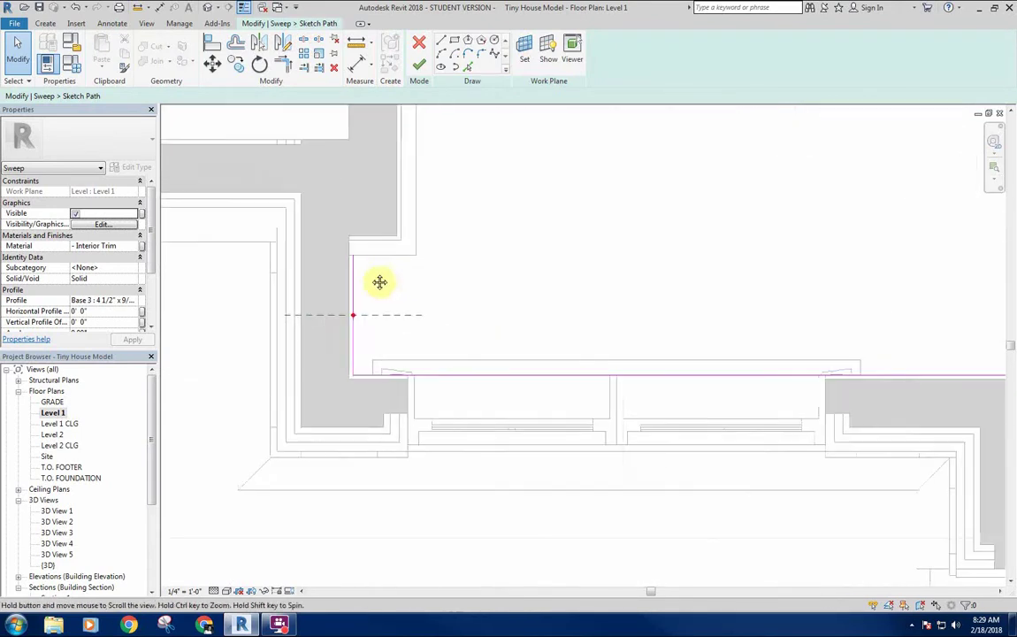
pyautogui.click(423, 69)
pyautogui.click(418, 66)
# Examine where the baseboard sweeps run and stop around the living area's doors, fireplace and bed cabinetry.
pyautogui.scroll(-2, 356, 297)
pyautogui.scroll(1, 453, 387)
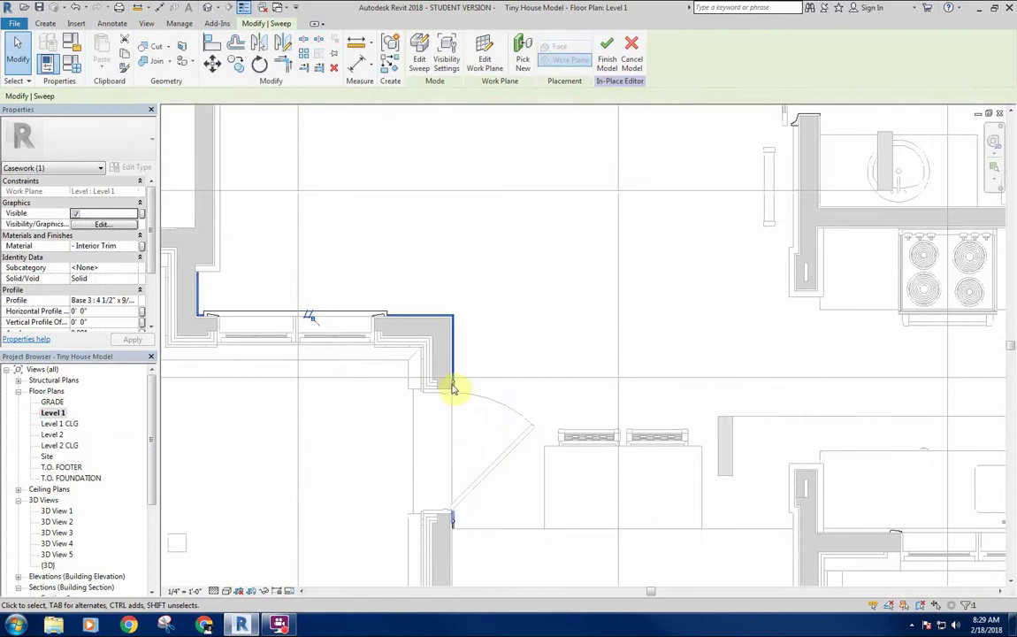
pyautogui.scroll(-2, 453, 387)
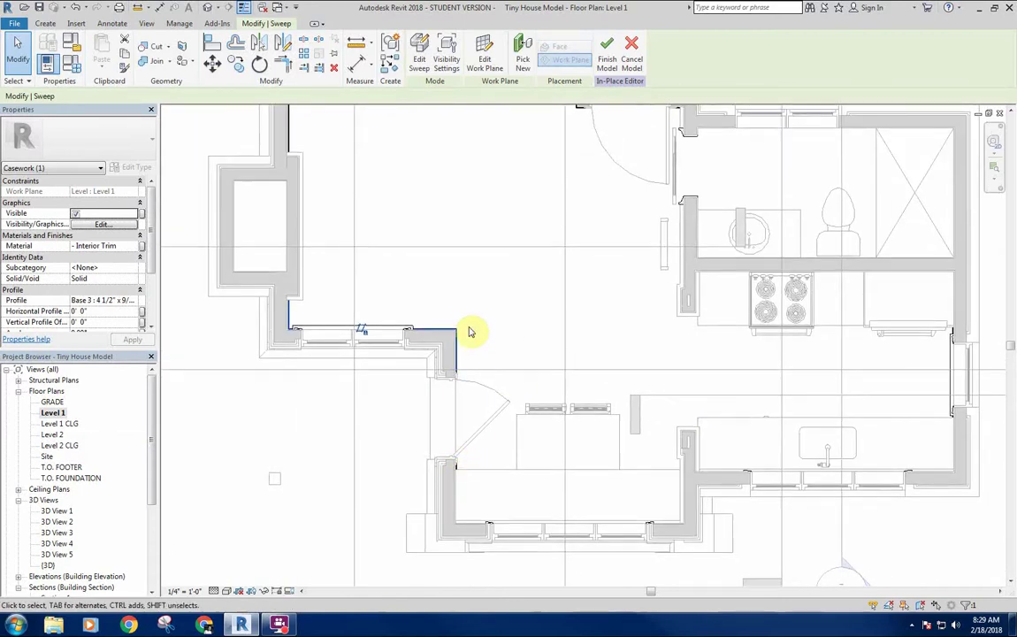
pyautogui.scroll(5, 597, 316)
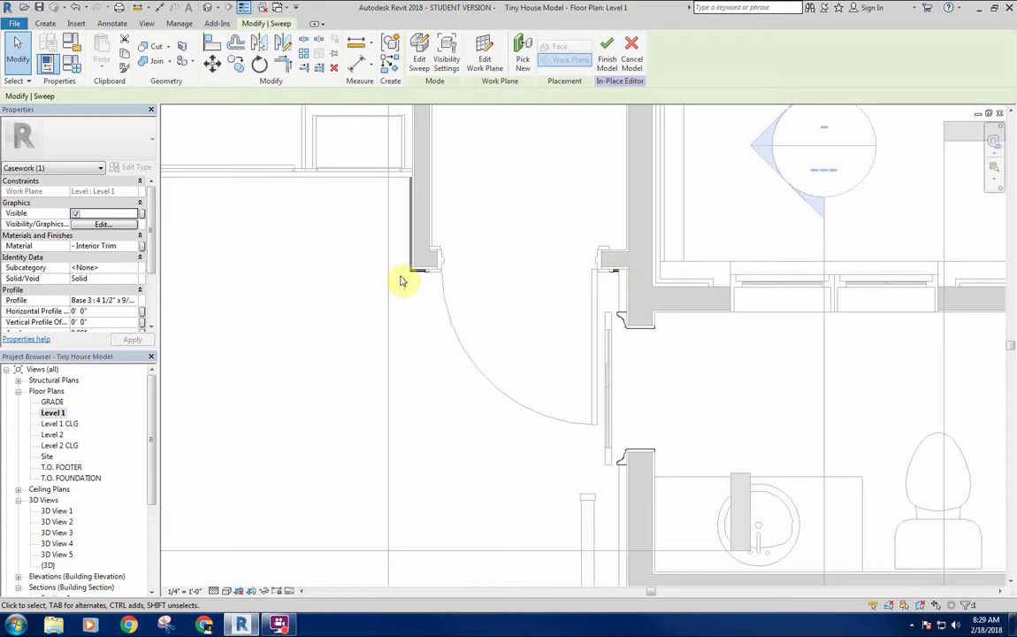
pyautogui.scroll(-3, 350, 246)
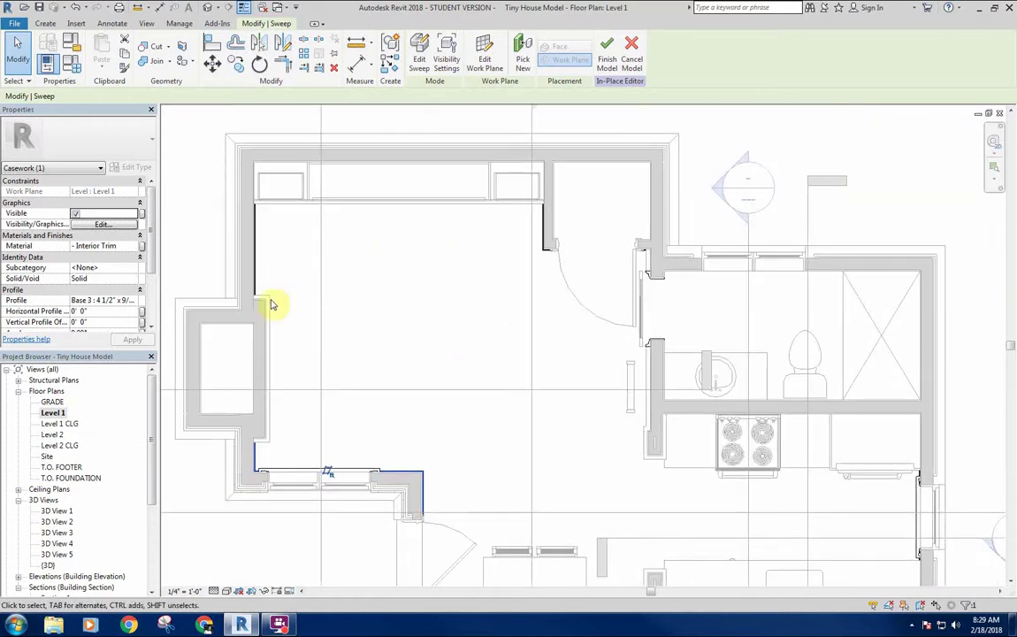
pyautogui.click(336, 316)
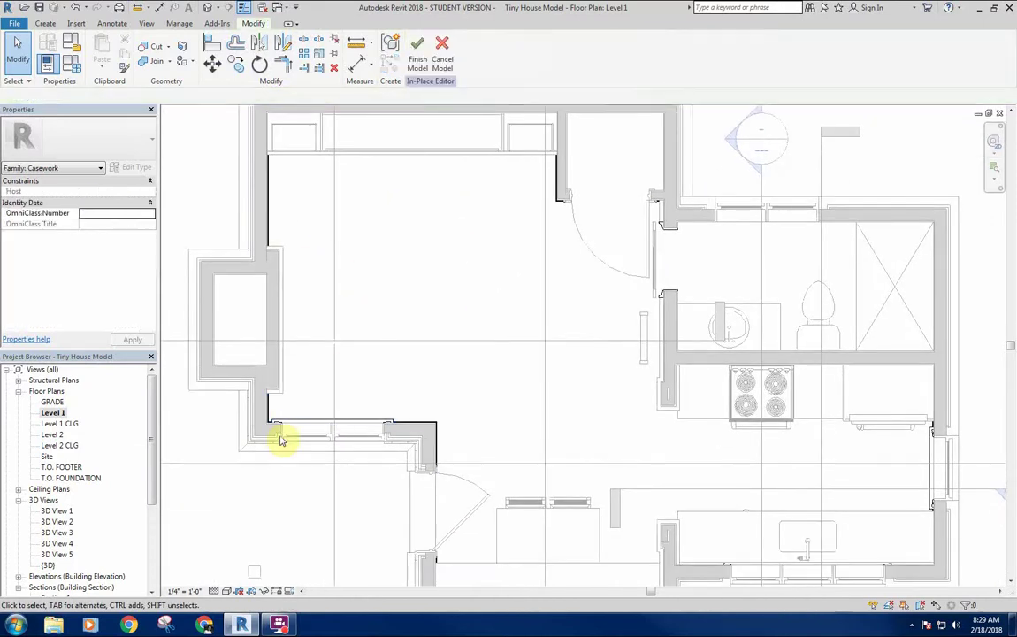
# Inspect the window's casing sweep and its sill extrusion in the Level 1 plan.
pyautogui.scroll(4, 266, 411)
pyautogui.click(256, 428)
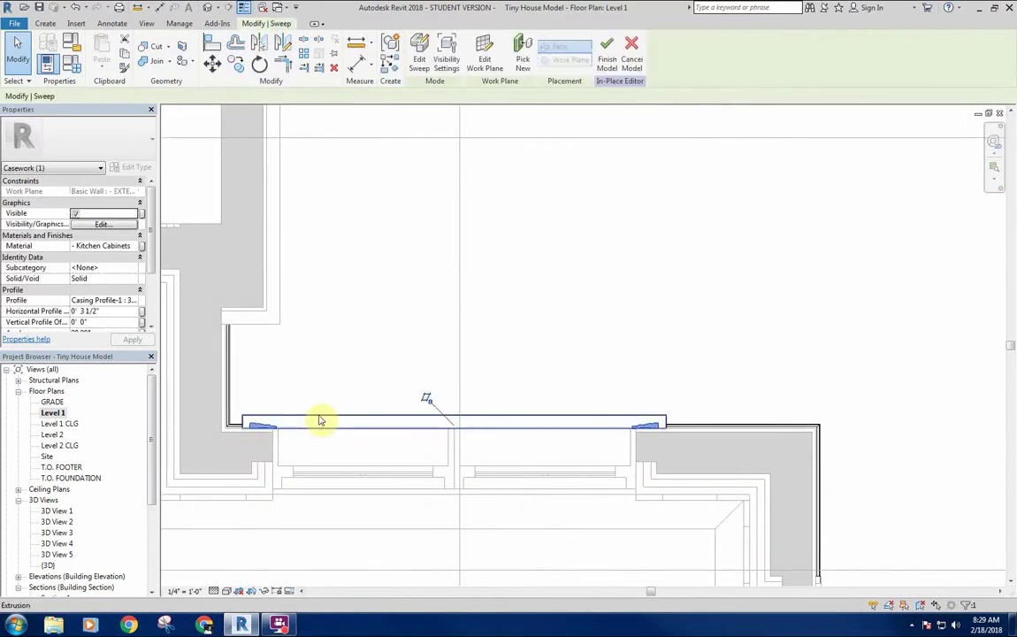
pyautogui.click(340, 355)
pyautogui.click(311, 415)
pyautogui.moveTo(352, 381); pyautogui.dragTo(358, 358, button='middle')
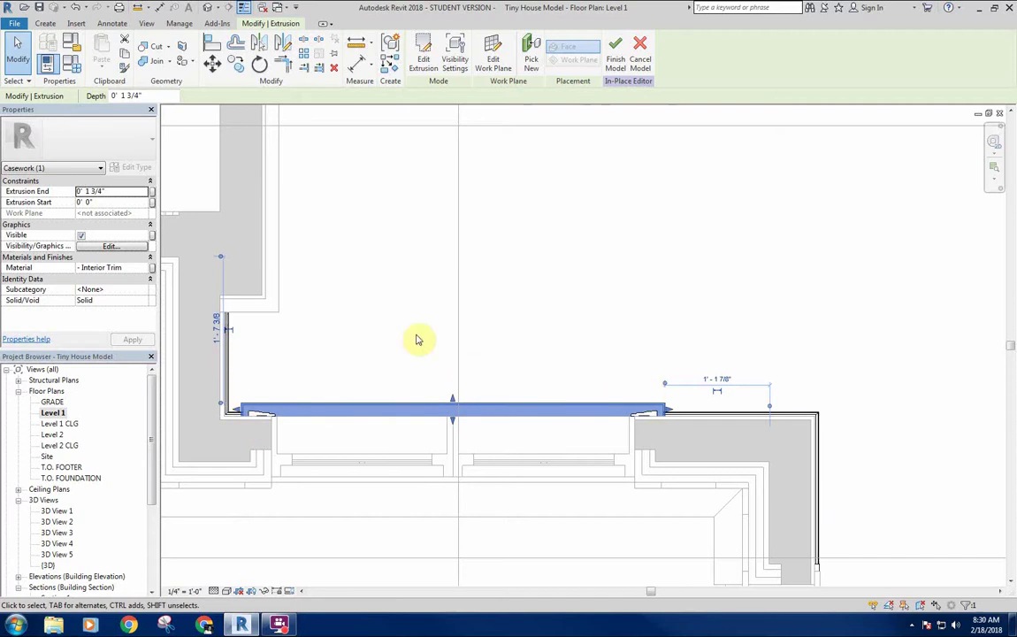
pyautogui.moveTo(418, 339); pyautogui.dragTo(421, 342, button='middle')
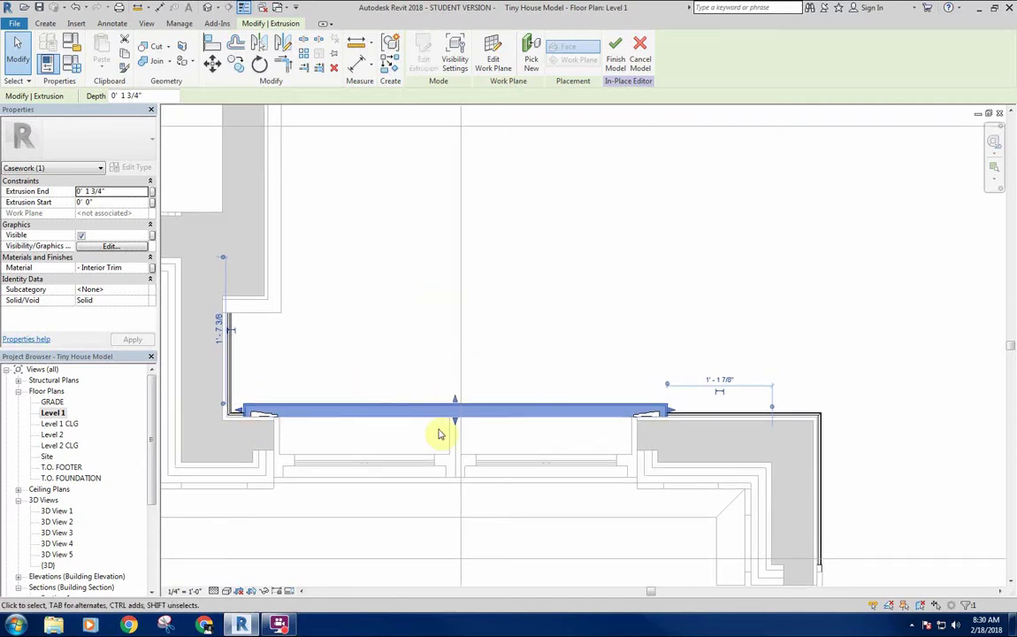
pyautogui.click(352, 341)
# Open 3D View 1 and inspect the apron sweep beneath the window sill, the window casing and the overall interior.
pyautogui.doubleClick(65, 513)
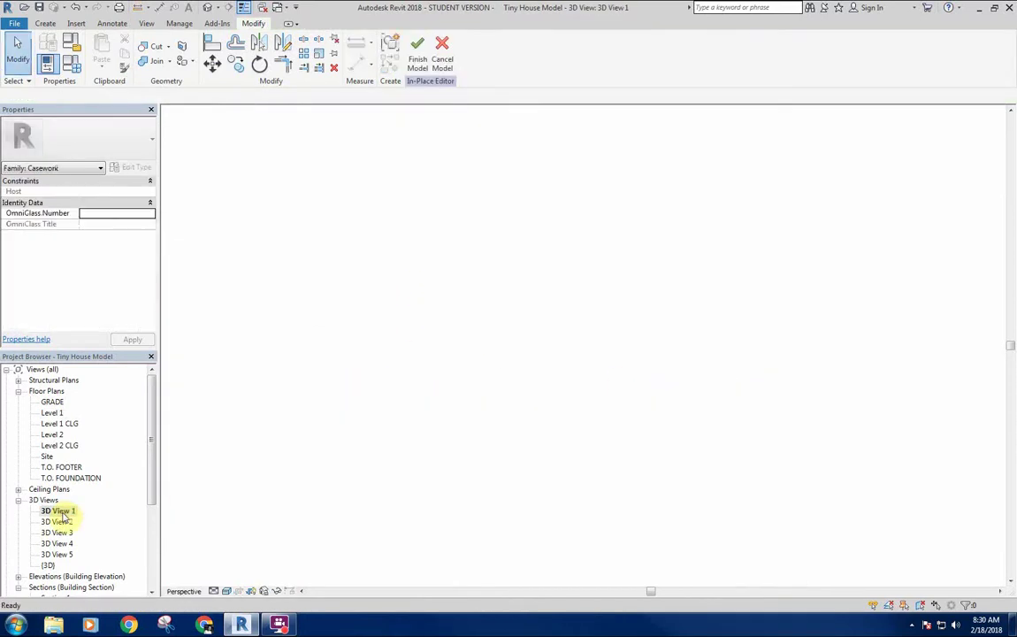
pyautogui.scroll(-4, 637, 369)
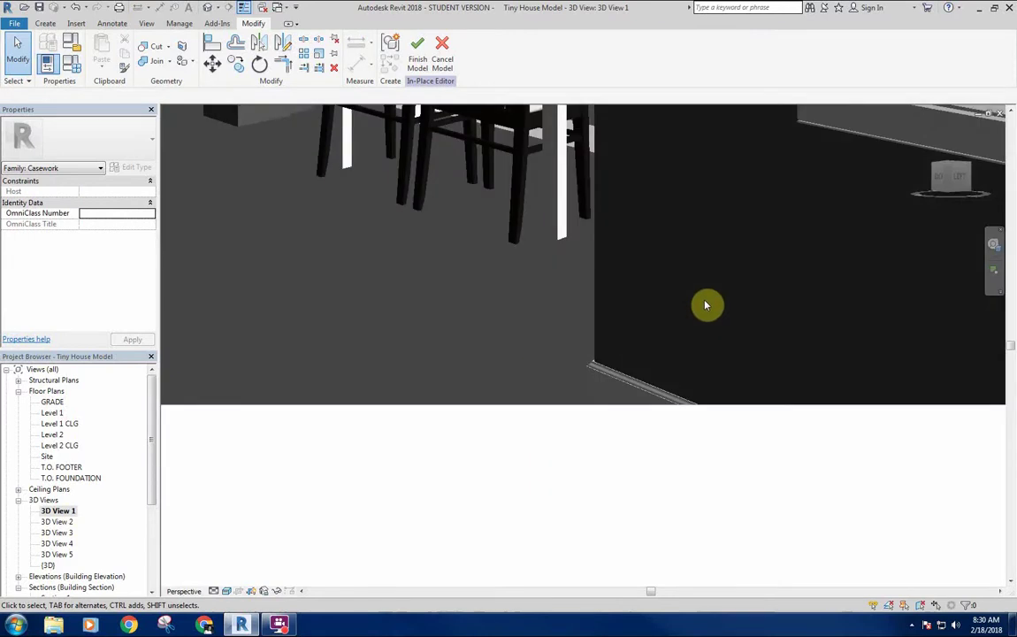
pyautogui.scroll(5, 545, 284)
pyautogui.scroll(2, 468, 288)
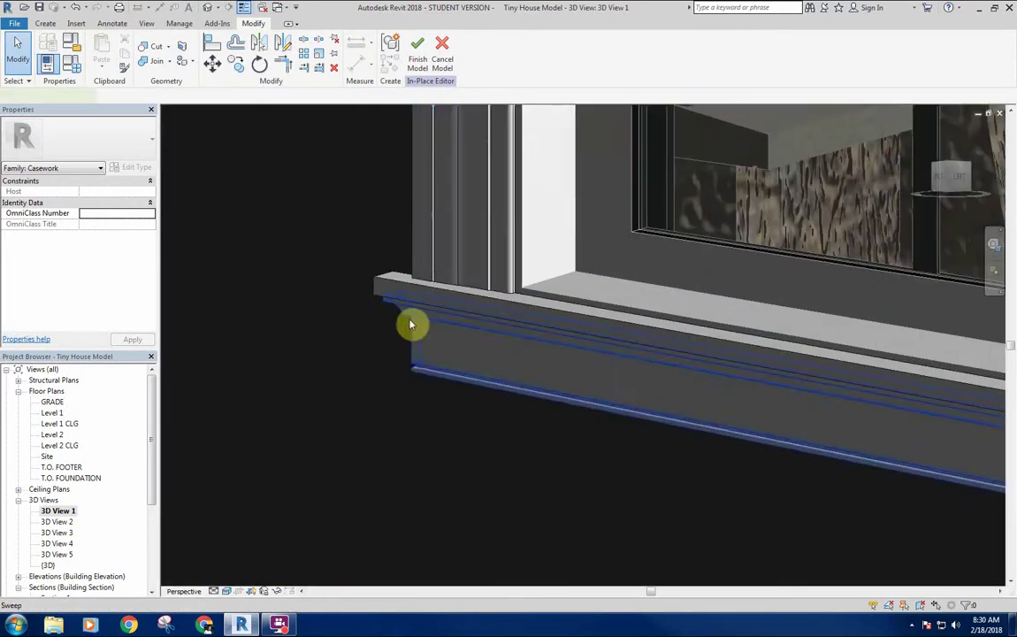
pyautogui.click(411, 322)
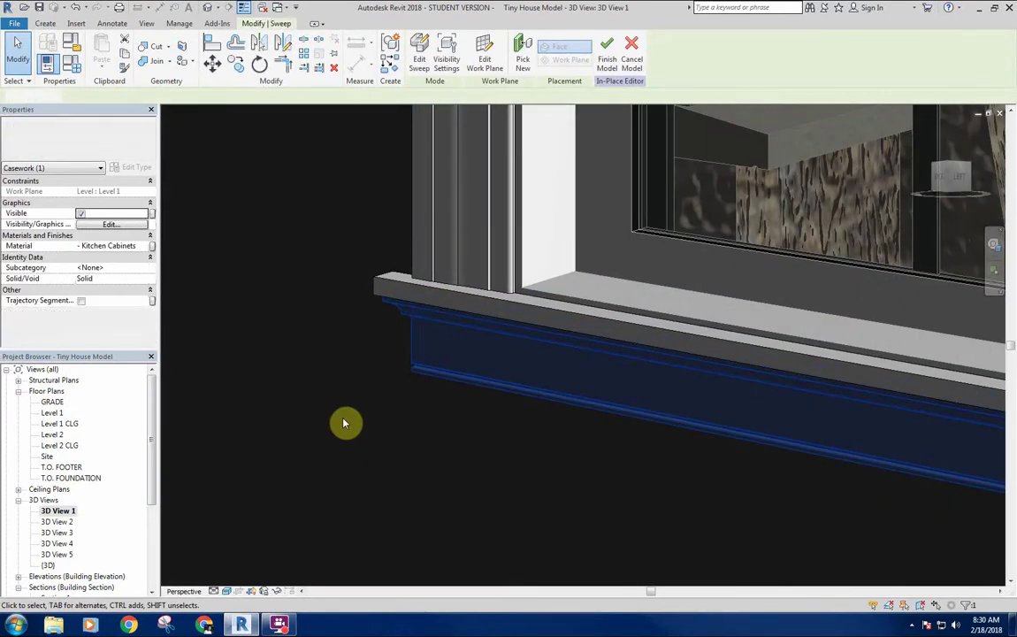
pyautogui.click(372, 414)
pyautogui.scroll(-4, 359, 424)
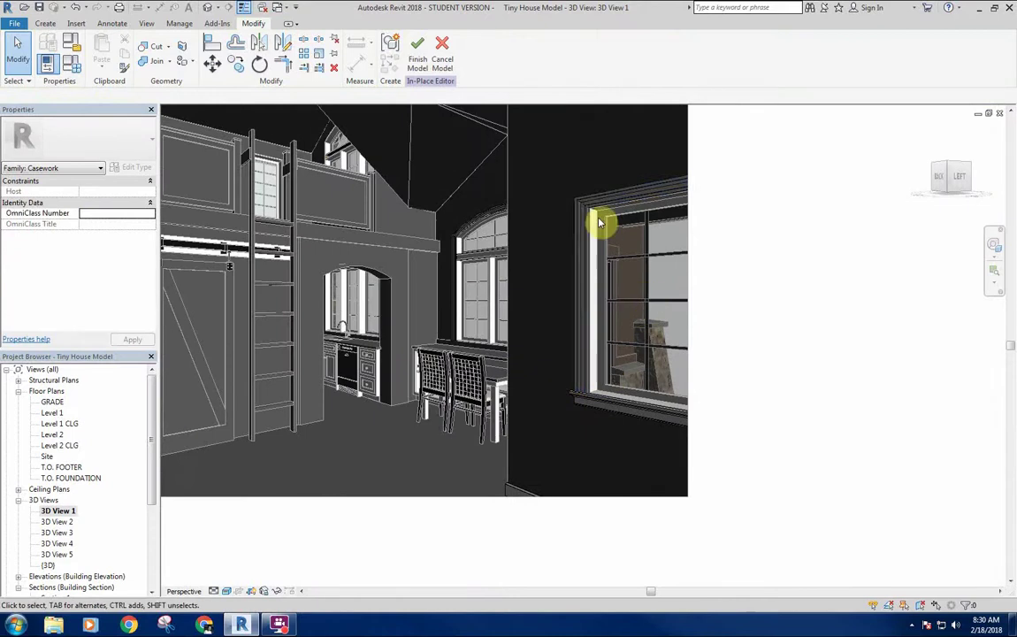
pyautogui.scroll(2, 497, 354)
pyautogui.moveTo(497, 354); pyautogui.dragTo(524, 474, button='middle')
pyautogui.scroll(-2, 517, 481)
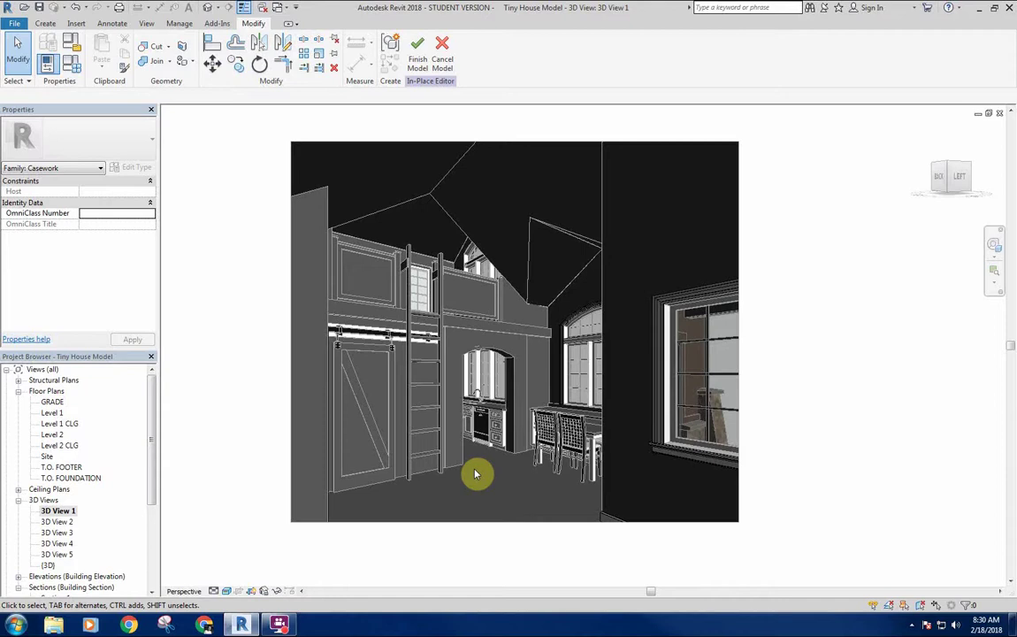
pyautogui.moveTo(475, 475); pyautogui.dragTo(416, 455, button='middle')
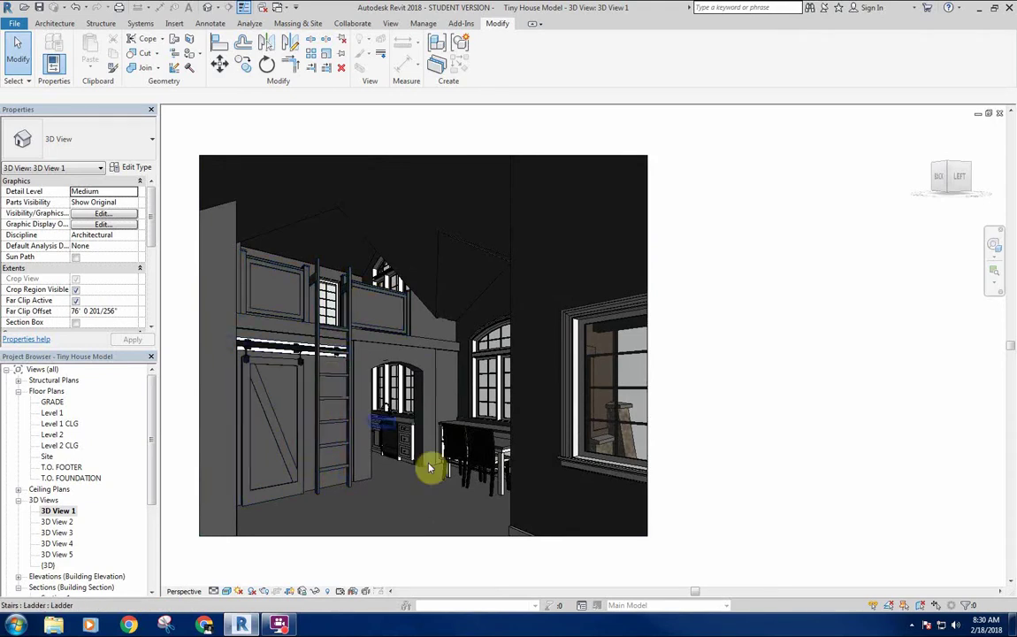
# Examine the barn door's overhead rail, wall brackets and roller hangers up close.
pyautogui.scroll(4, 393, 516)
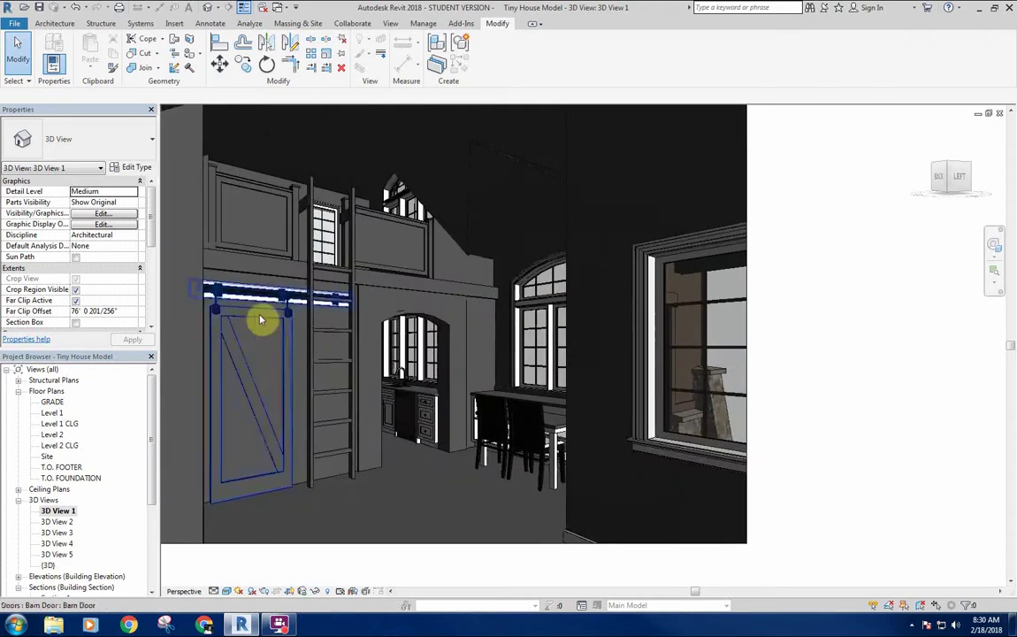
pyautogui.scroll(6, 260, 320)
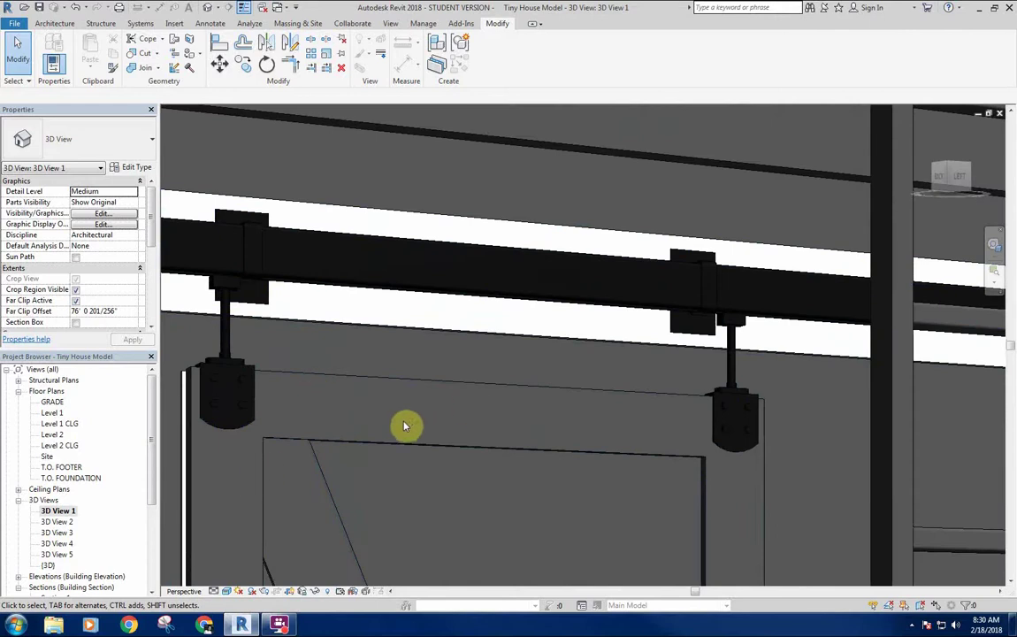
pyautogui.moveTo(404, 424); pyautogui.dragTo(439, 414, button='middle')
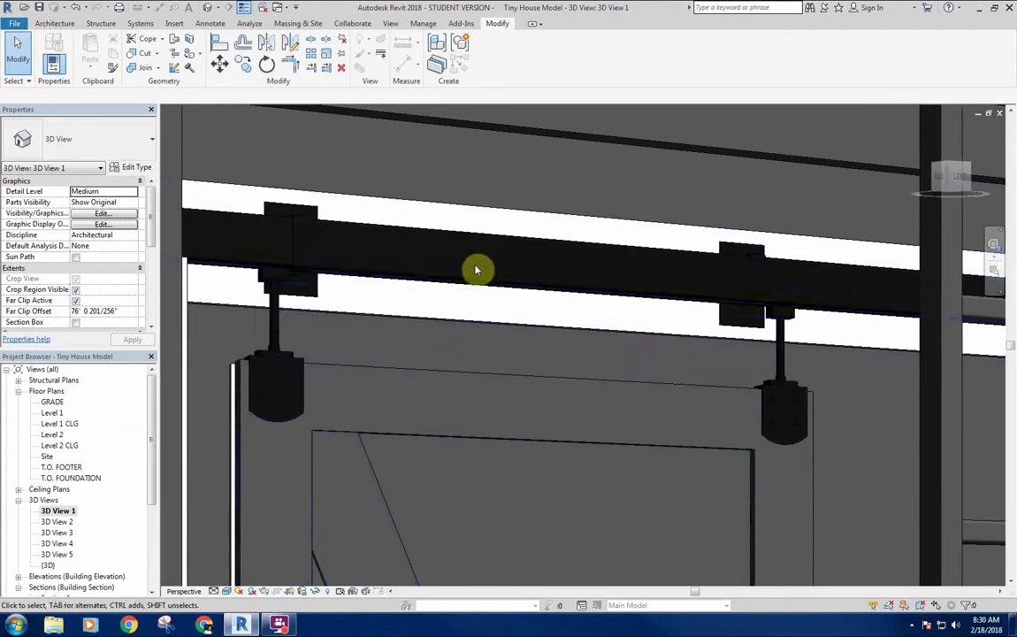
pyautogui.scroll(4, 256, 210)
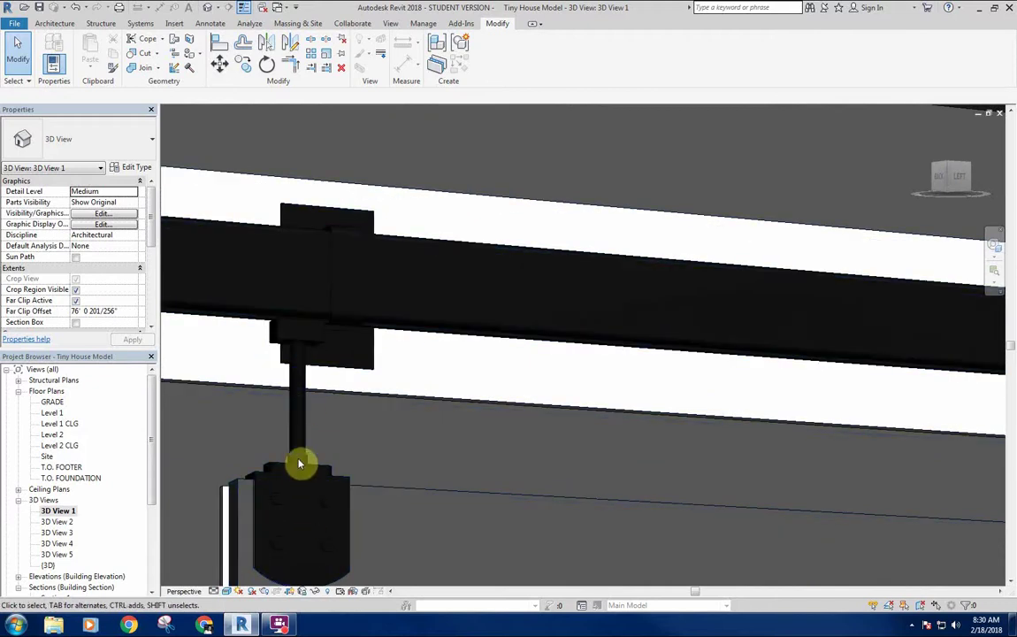
pyautogui.moveTo(307, 488); pyautogui.dragTo(337, 336, button='middle')
pyautogui.scroll(-5, 542, 195)
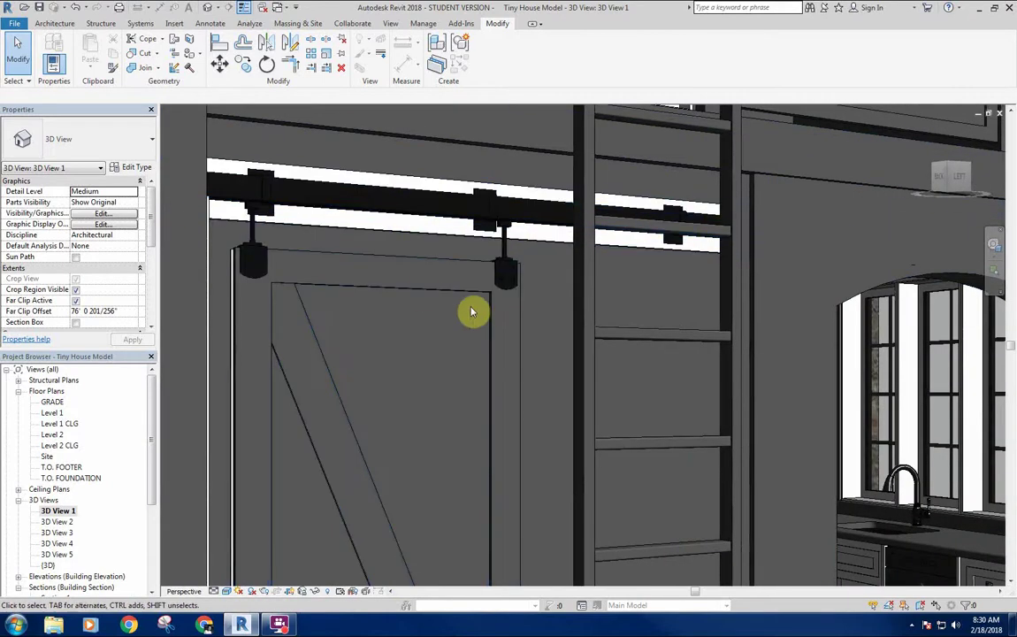
pyautogui.scroll(-2, 495, 315)
# Select the barn door to inspect its panel, rail and hardware as one in-place door, and clear the selection.
pyautogui.keyDown('shift'); pyautogui.moveTo(504, 317); pyautogui.dragTo(431, 375, button='middle'); pyautogui.keyUp('shift')
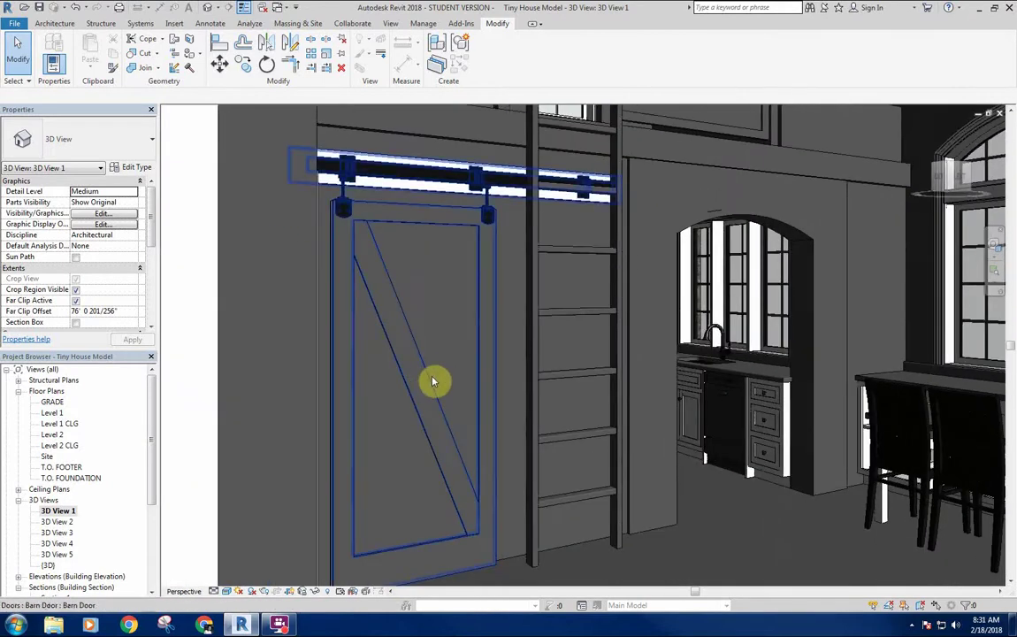
pyautogui.click(434, 381)
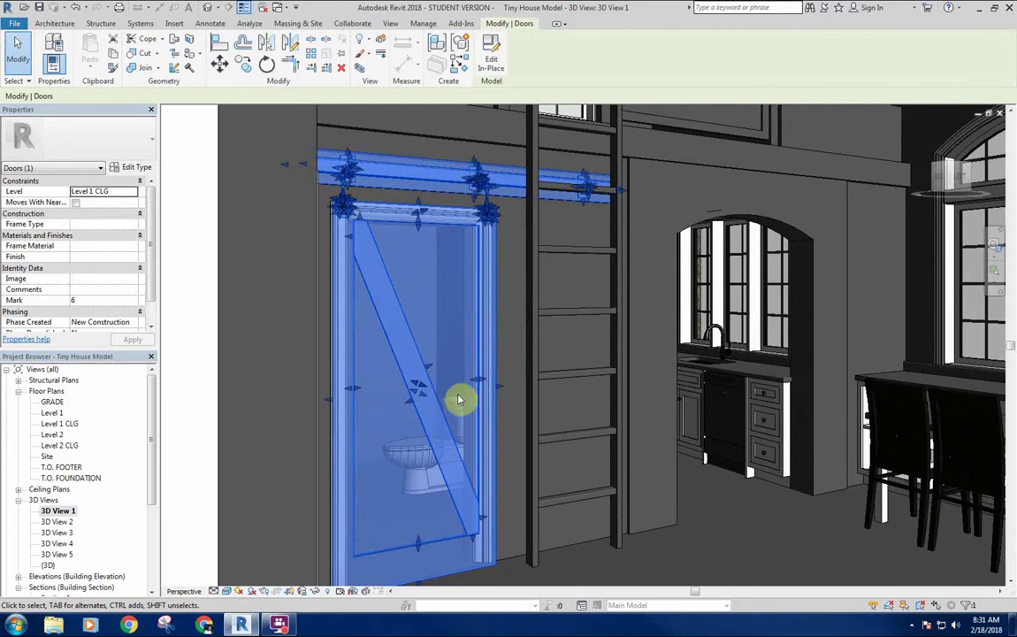
pyautogui.press('Escape')
pyautogui.scroll(-4, 451, 396)
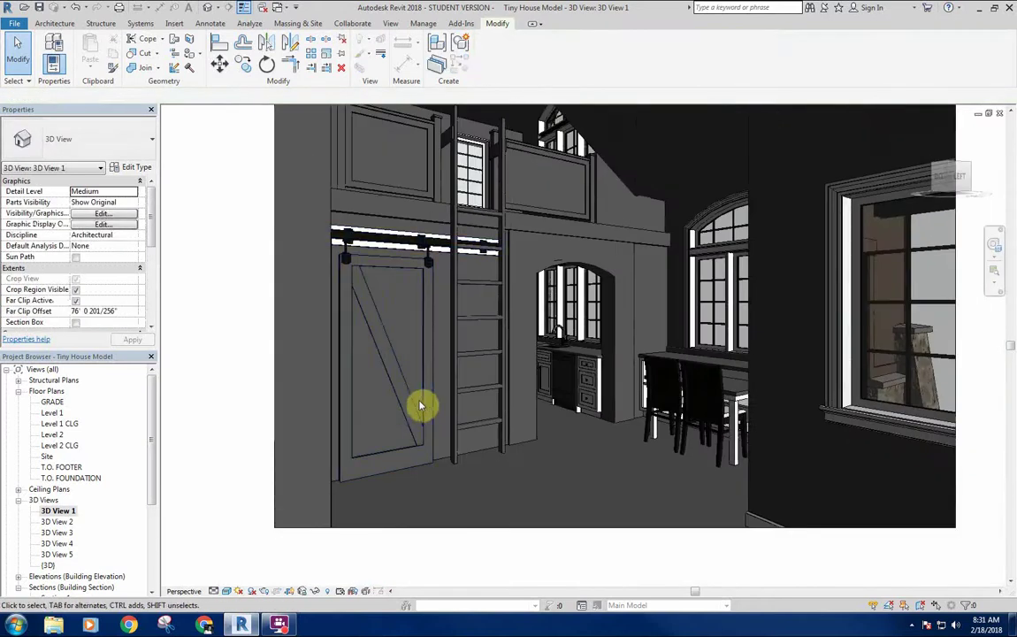
pyautogui.click(425, 403)
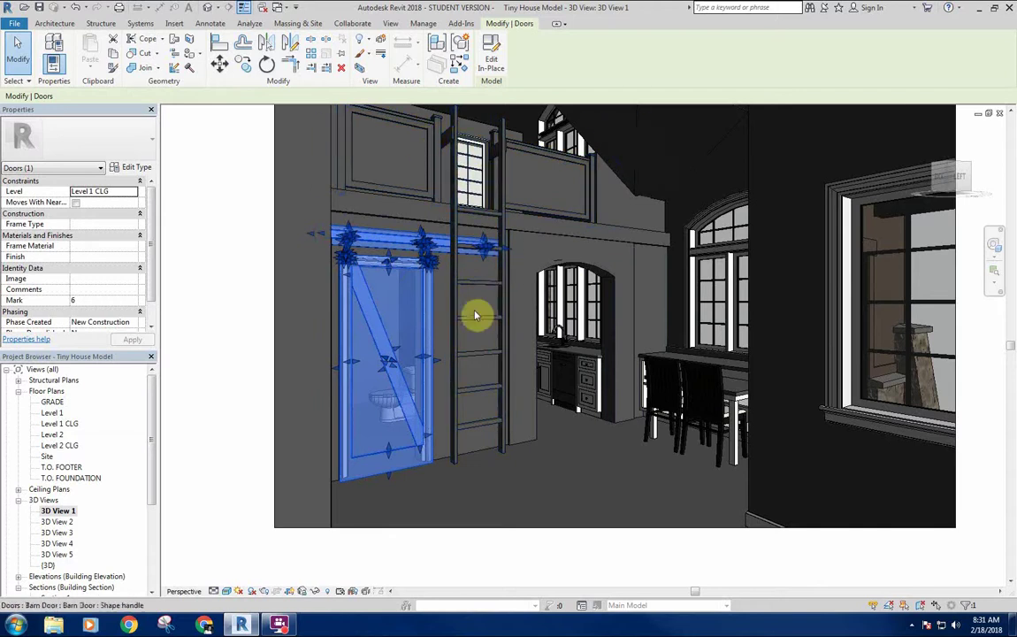
pyautogui.press('Escape')
pyautogui.scroll(2, 531, 482)
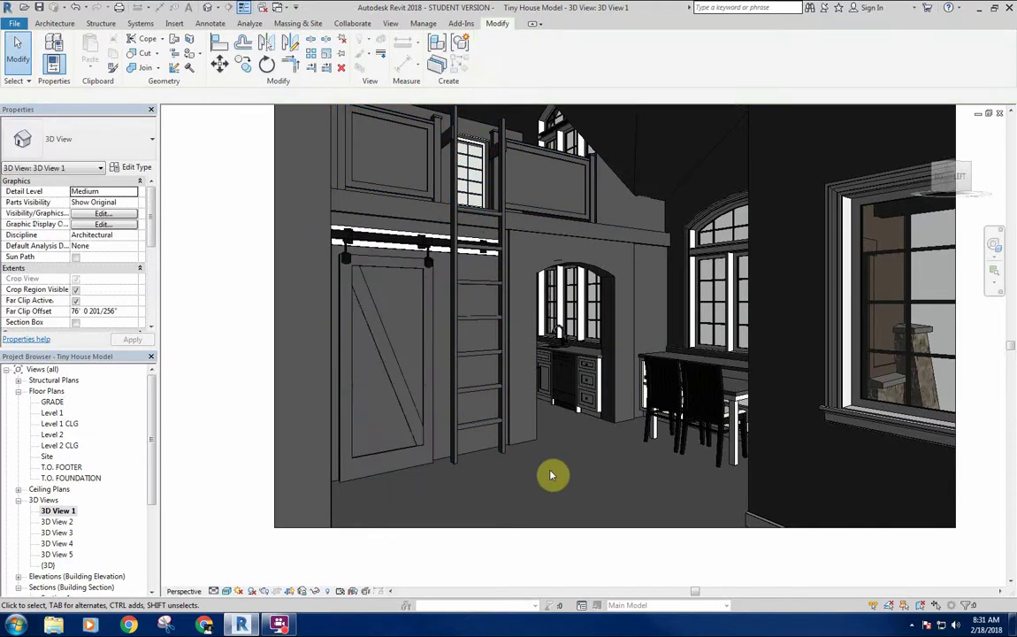
pyautogui.scroll(-3, 566, 477)
pyautogui.scroll(2, 544, 345)
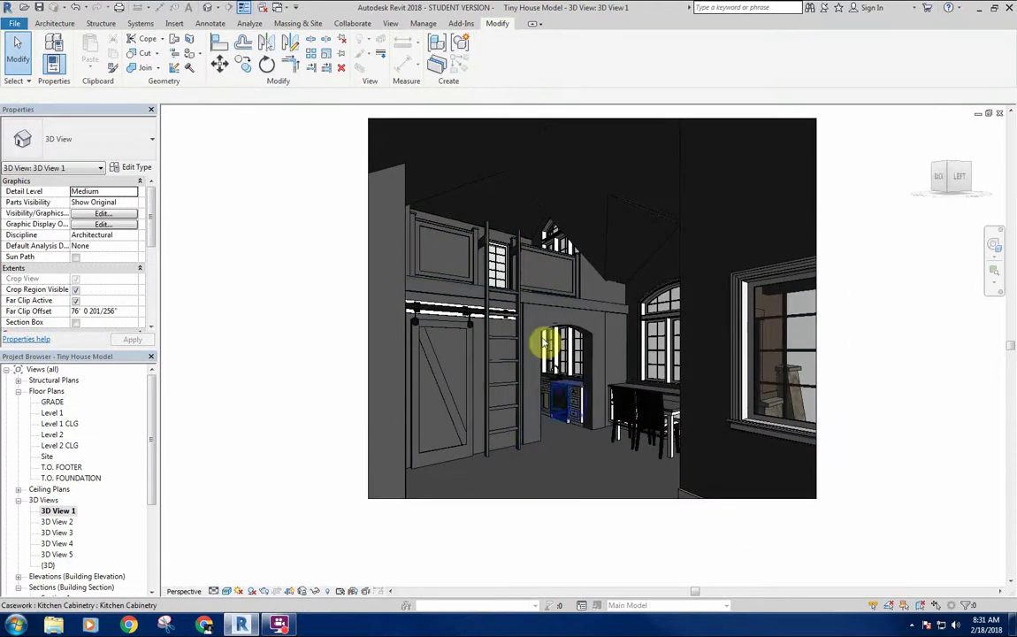
pyautogui.scroll(-2, 558, 528)
pyautogui.moveTo(572, 473); pyautogui.dragTo(535, 468, button='middle')
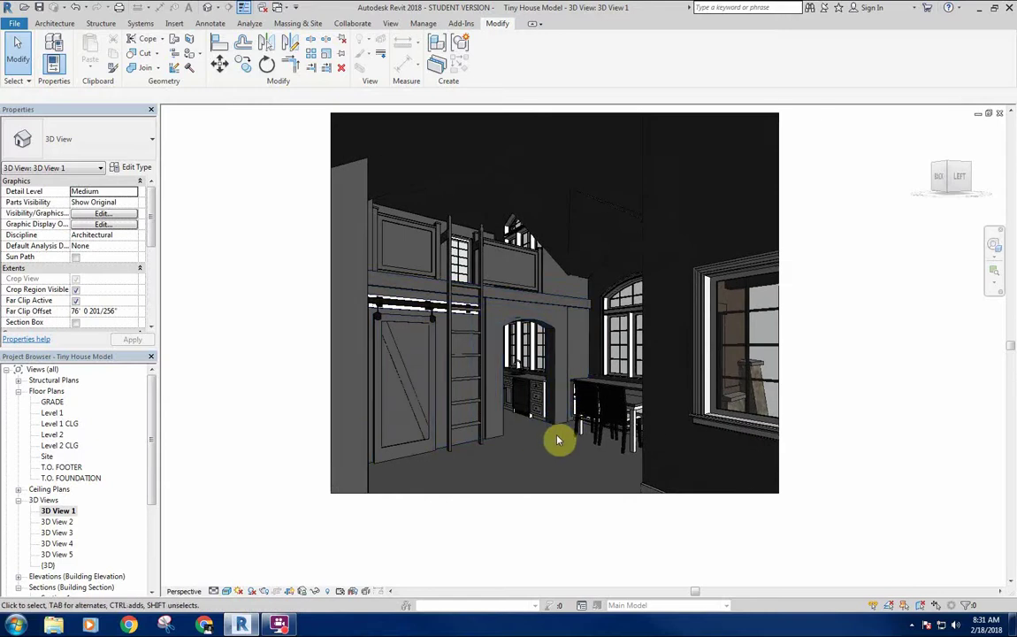
pyautogui.scroll(3, 411, 290)
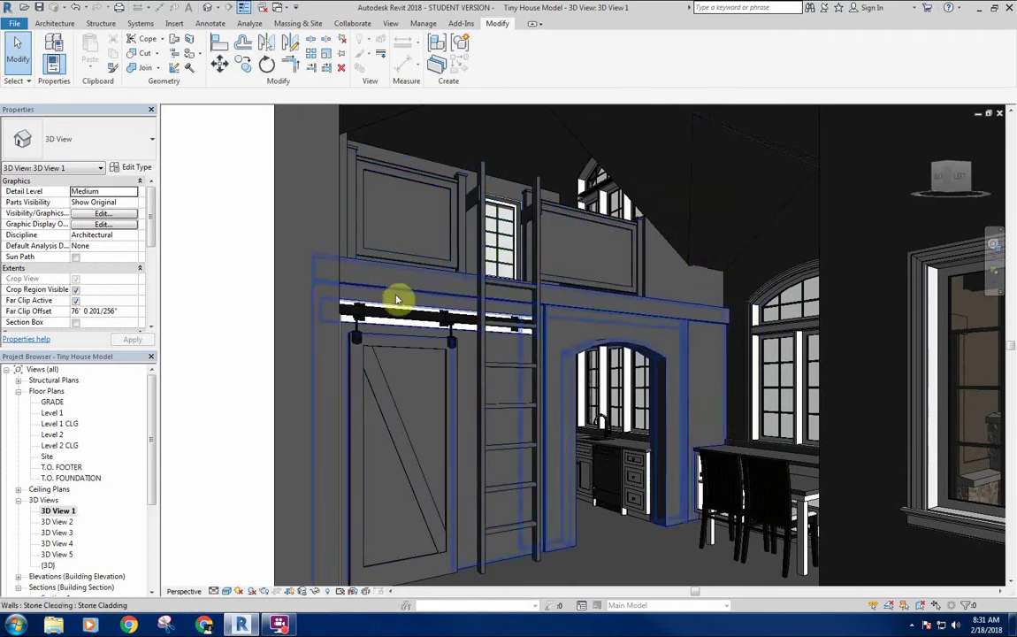
pyautogui.scroll(-3, 551, 324)
# Select the table casework and the kitchen cabinetry in turn to inspect each as an in-place component, and clear the selection.
pyautogui.scroll(6, 583, 435)
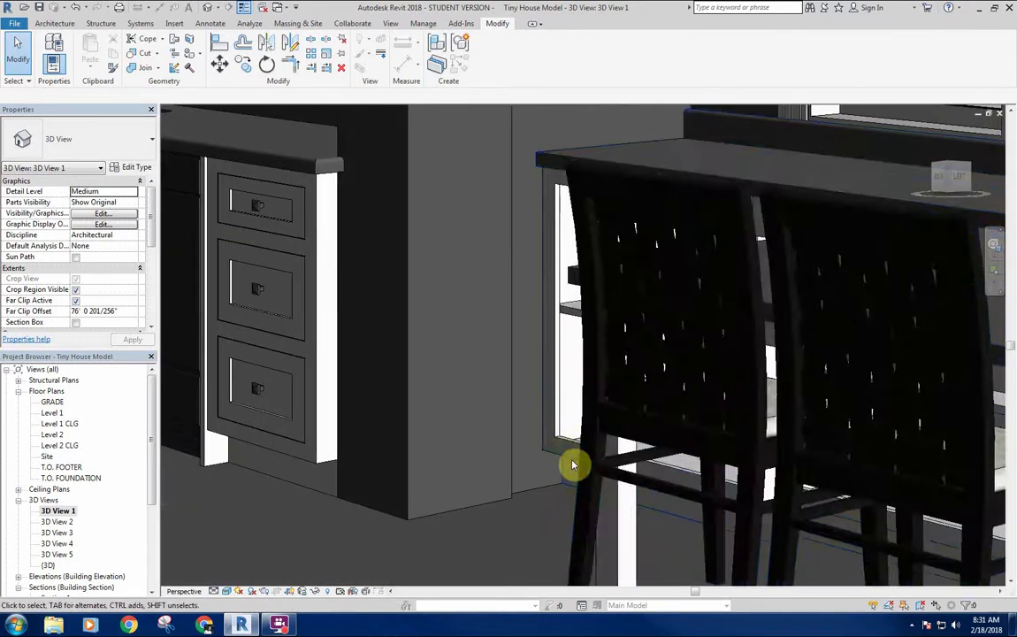
pyautogui.click(571, 461)
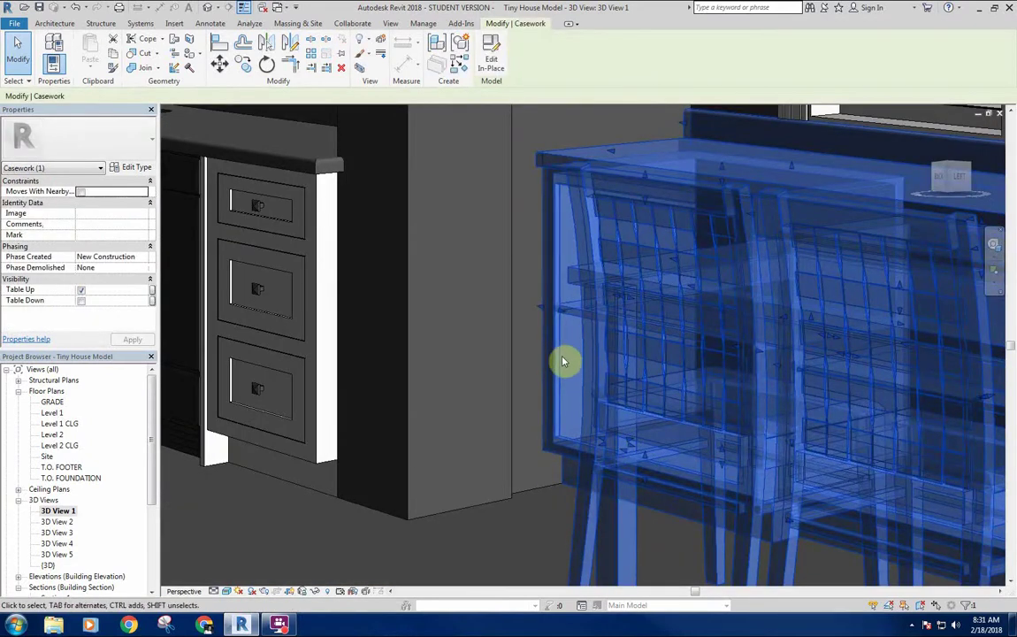
pyautogui.scroll(-2, 557, 363)
pyautogui.scroll(-2, 449, 376)
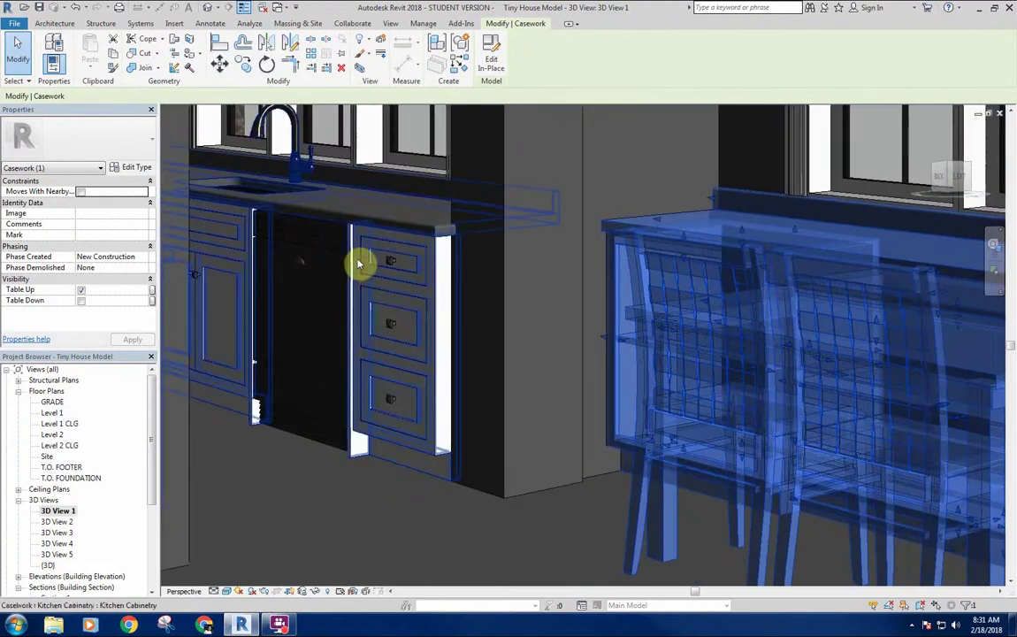
pyautogui.click(189, 289)
pyautogui.scroll(4, 424, 354)
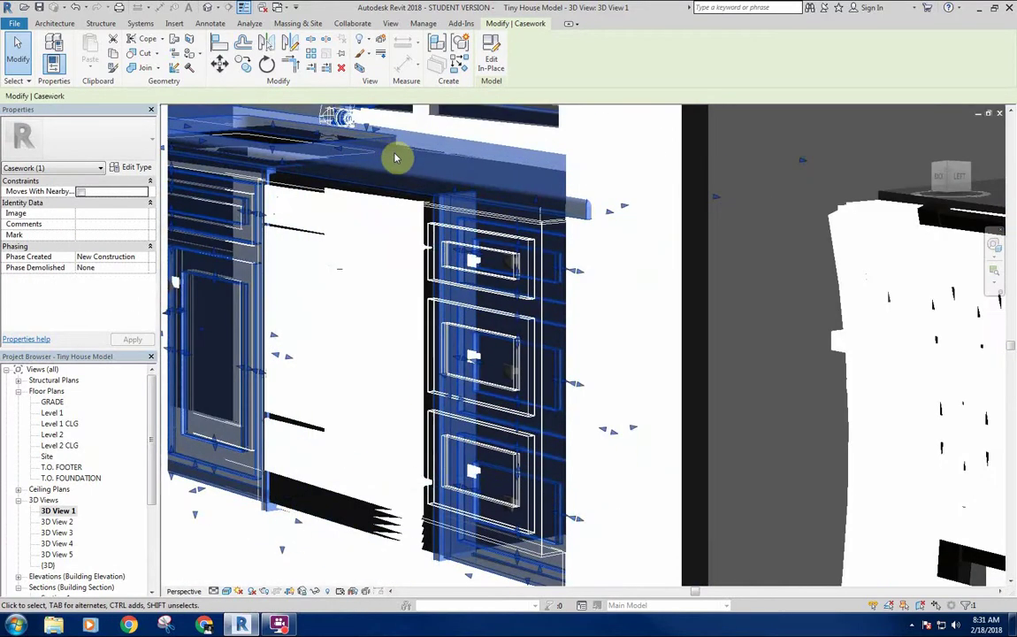
pyautogui.press('Escape')
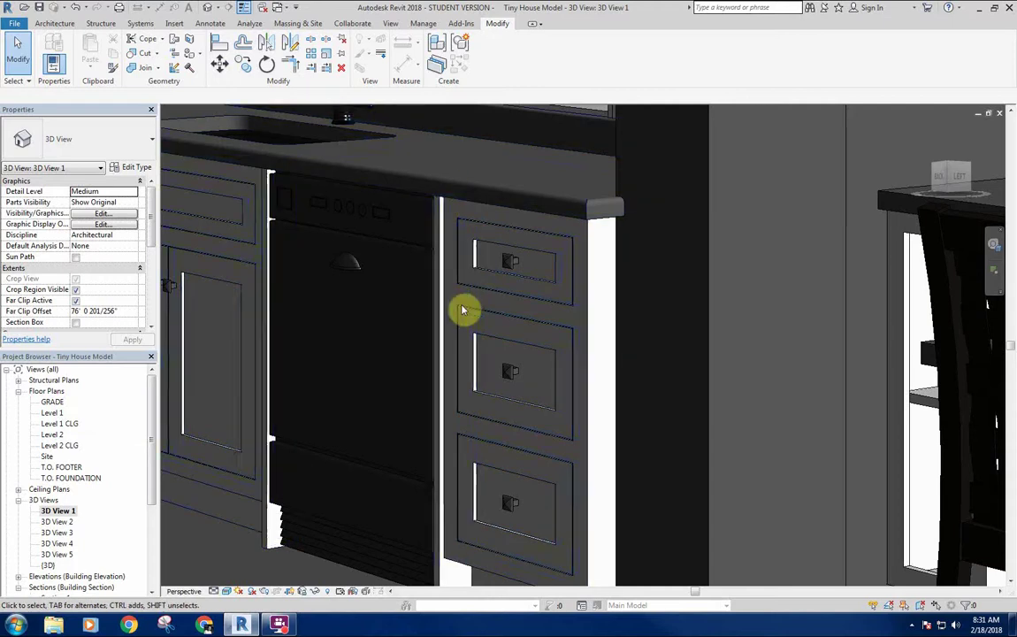
# Examine the kitchen cabinetry's door and drawer fronts around the dishwasher.
pyautogui.moveTo(457, 334); pyautogui.dragTo(336, 295, button='middle')
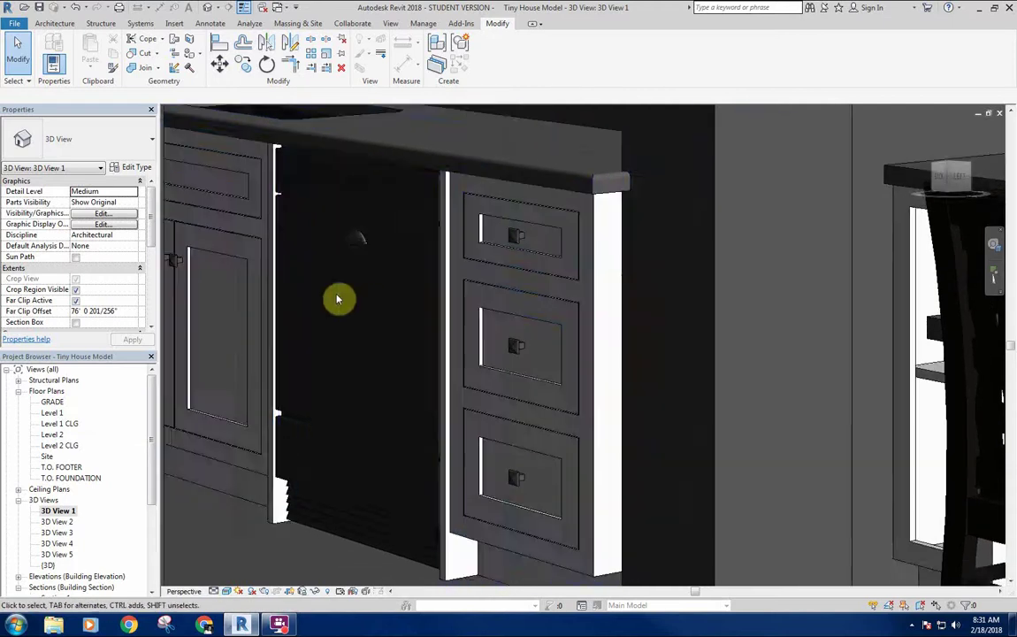
pyautogui.scroll(-4, 447, 291)
pyautogui.scroll(6, 415, 275)
pyautogui.scroll(-5, 371, 244)
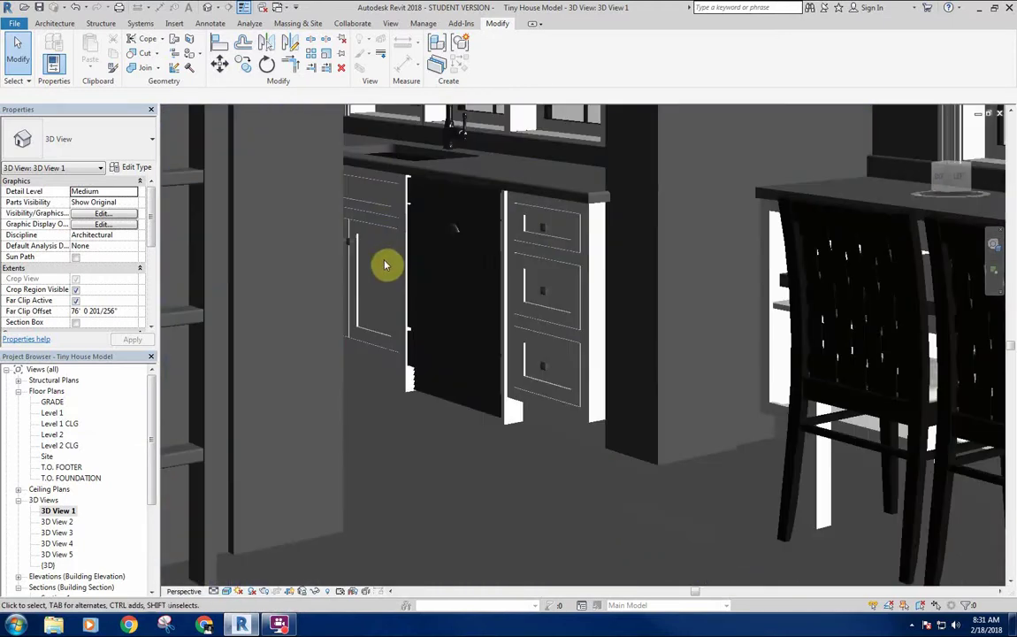
pyautogui.keyDown('shift'); pyautogui.moveTo(386, 265); pyautogui.dragTo(343, 339, button='middle'); pyautogui.keyUp('shift')
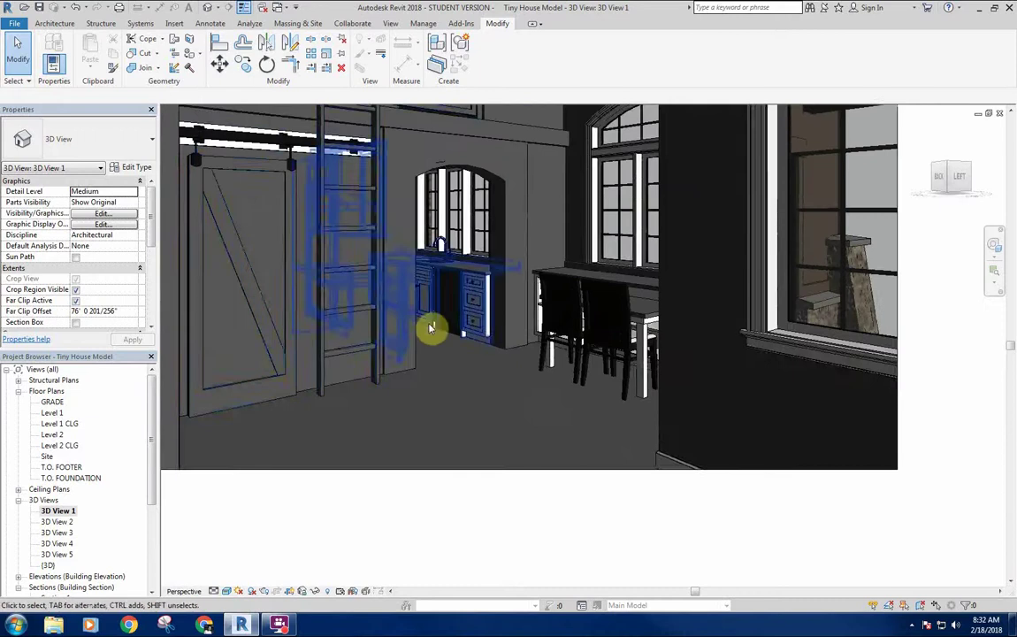
# Turn on Table Down and turn off Table Up for the table casework below the arched window, and clear the selection.
pyautogui.moveTo(432, 325); pyautogui.dragTo(486, 397, button='middle')
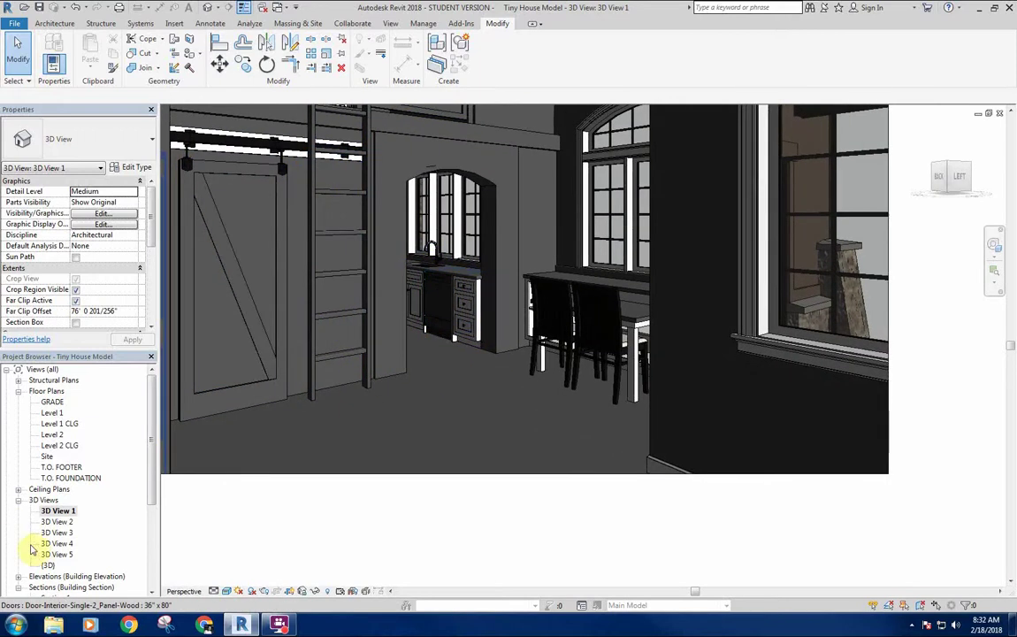
pyautogui.moveTo(583, 369); pyautogui.dragTo(540, 399, button='middle')
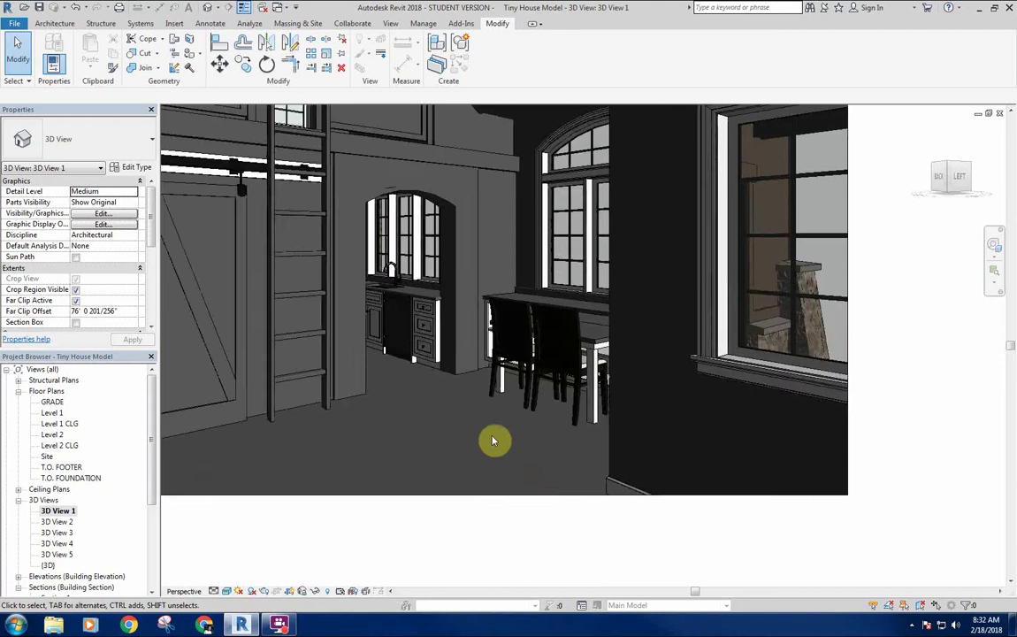
pyautogui.click(588, 410)
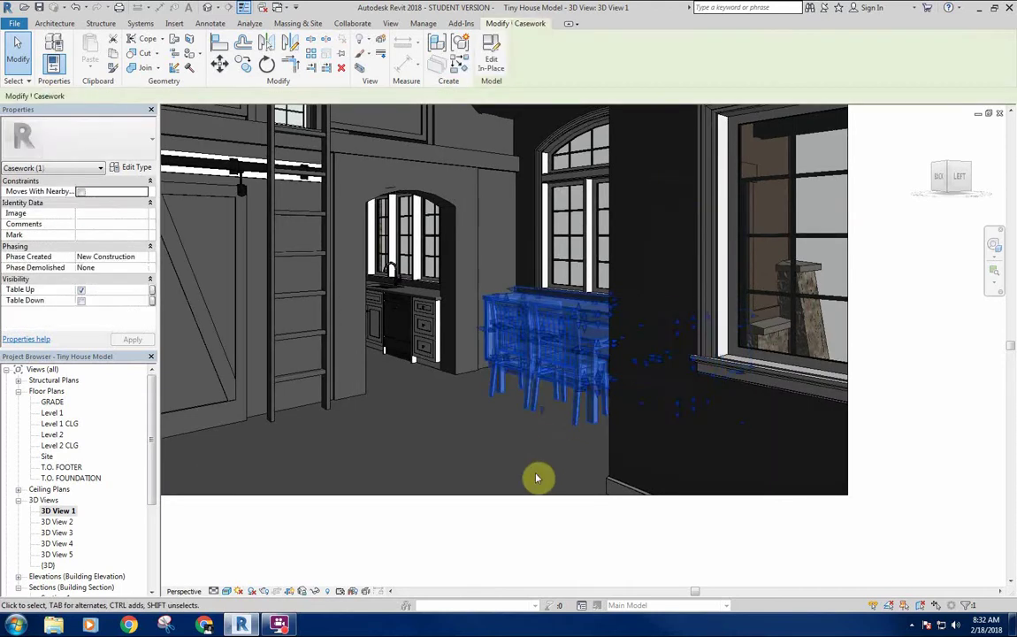
pyautogui.click(81, 301)
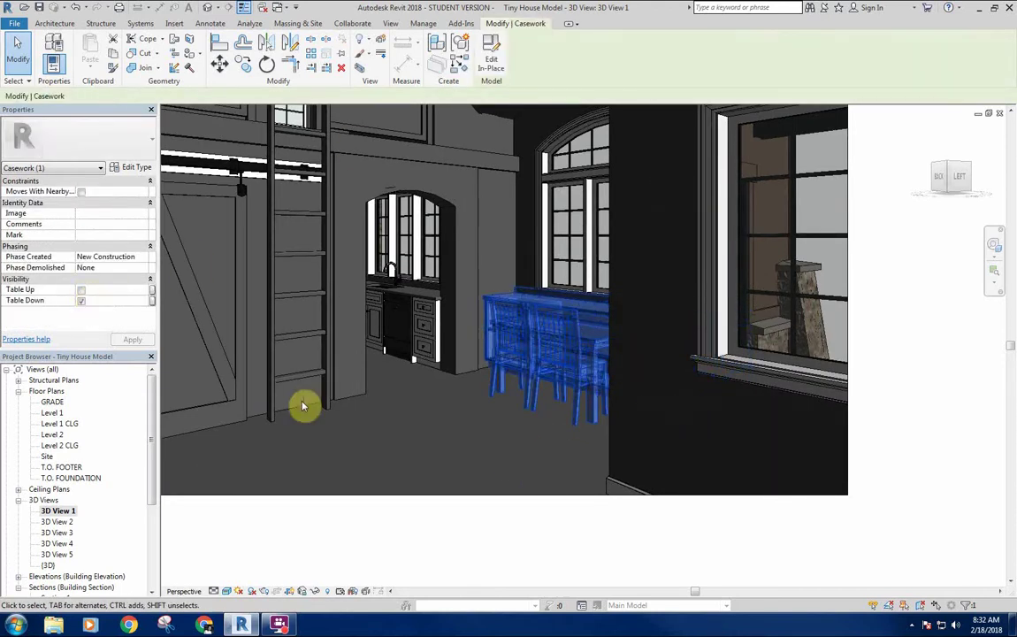
pyautogui.press('Escape')
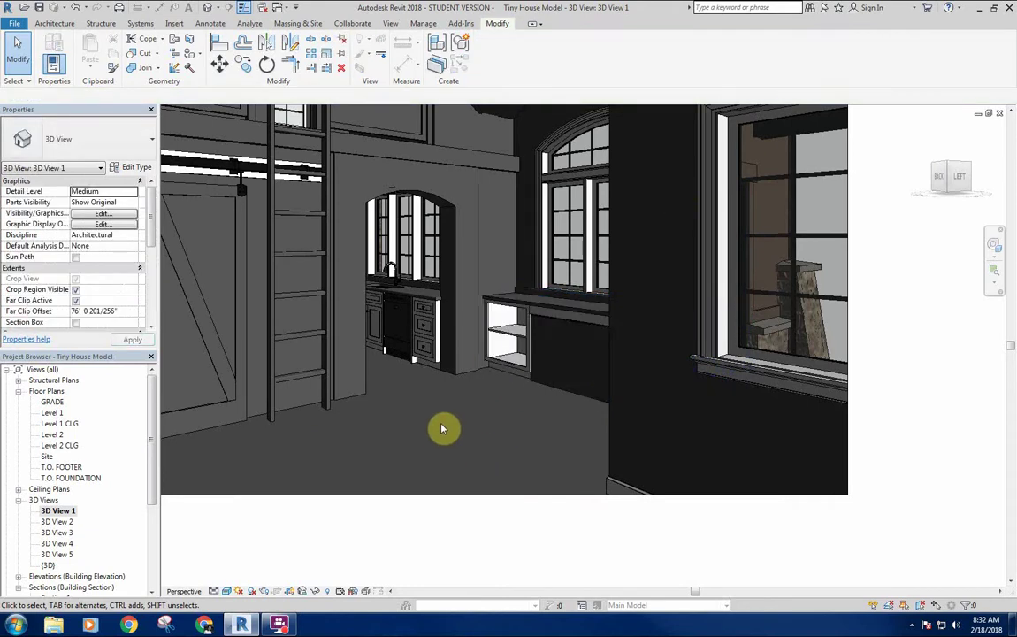
pyautogui.keyDown('shift'); pyautogui.moveTo(421, 424); pyautogui.dragTo(519, 476, button='middle'); pyautogui.keyUp('shift')
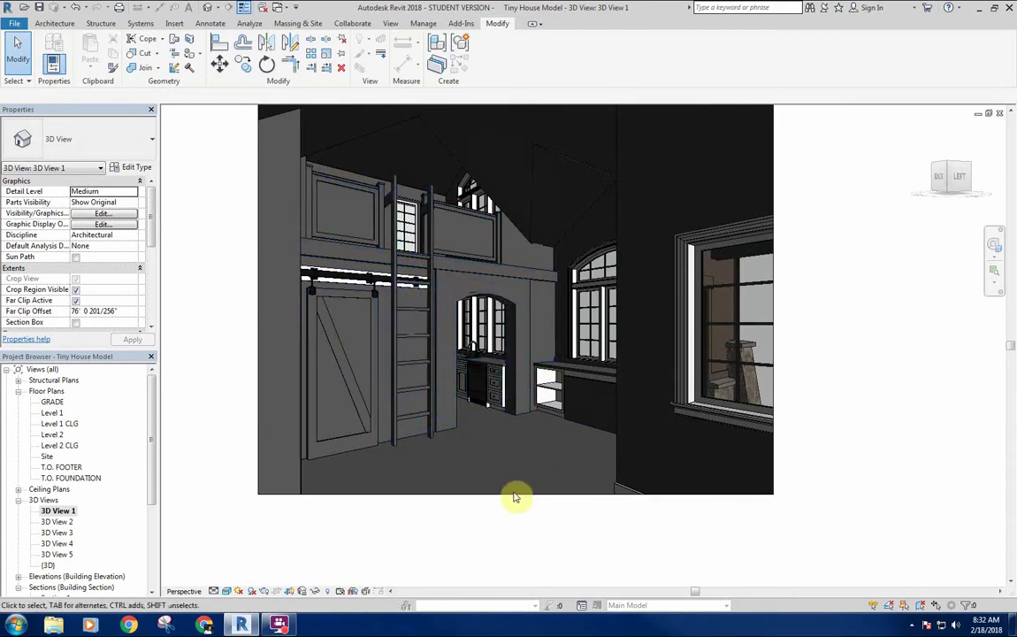
pyautogui.moveTo(517, 490); pyautogui.dragTo(499, 486, button='middle')
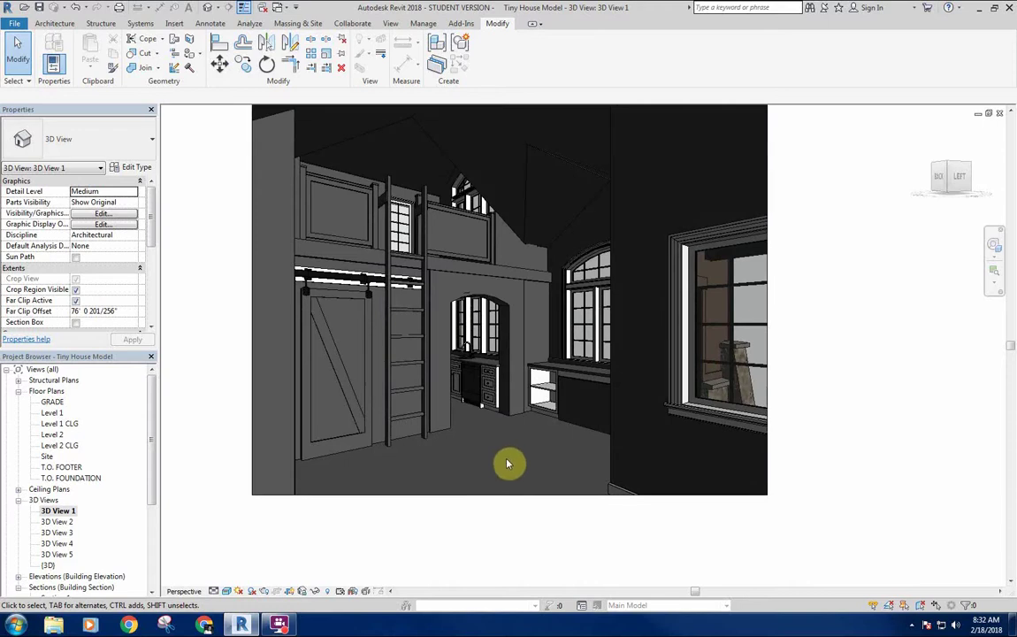
pyautogui.moveTo(509, 464)
pyautogui.mouseDown(button='middle')
pyautogui.moveTo(497, 460)
pyautogui.moveTo(470, 489)
pyautogui.moveTo(514, 461)
pyautogui.moveTo(507, 457)
pyautogui.mouseUp(button='middle')
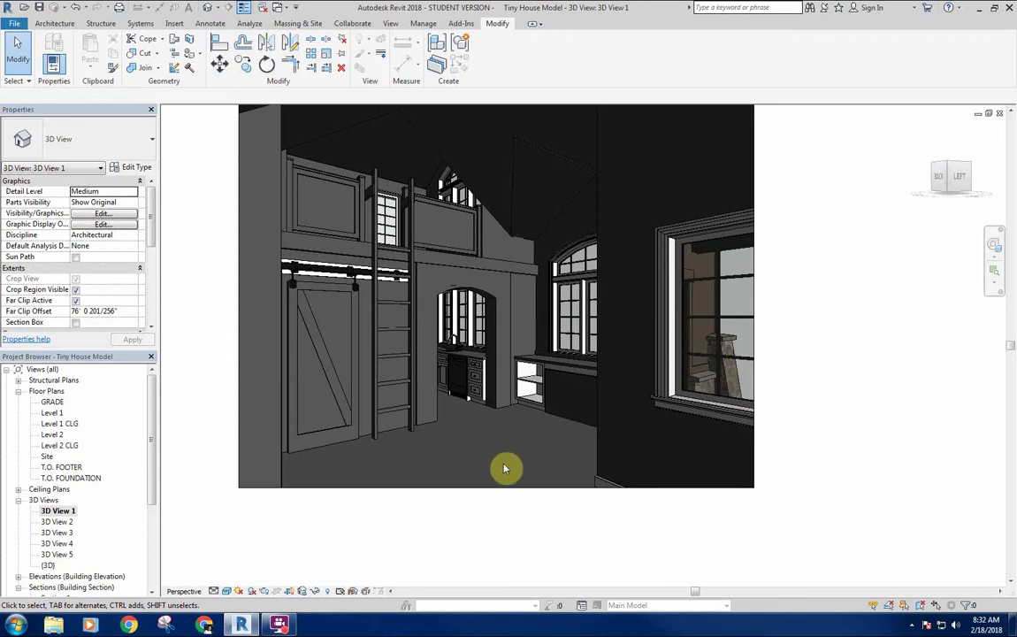
pyautogui.moveTo(500, 470); pyautogui.dragTo(515, 464, button='middle')
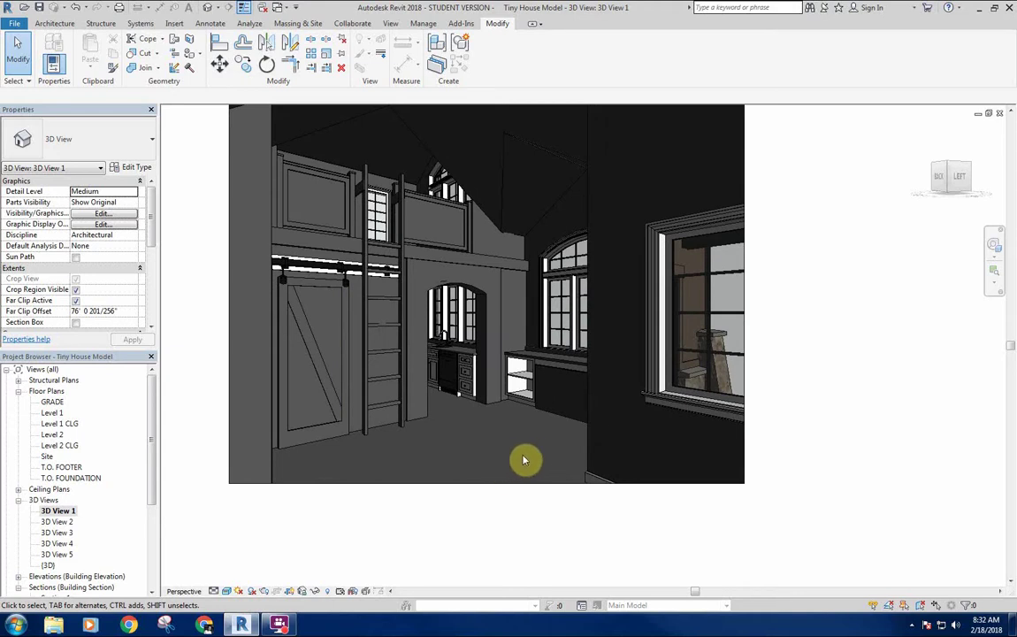
pyautogui.moveTo(525, 459); pyautogui.dragTo(452, 469, button='middle')
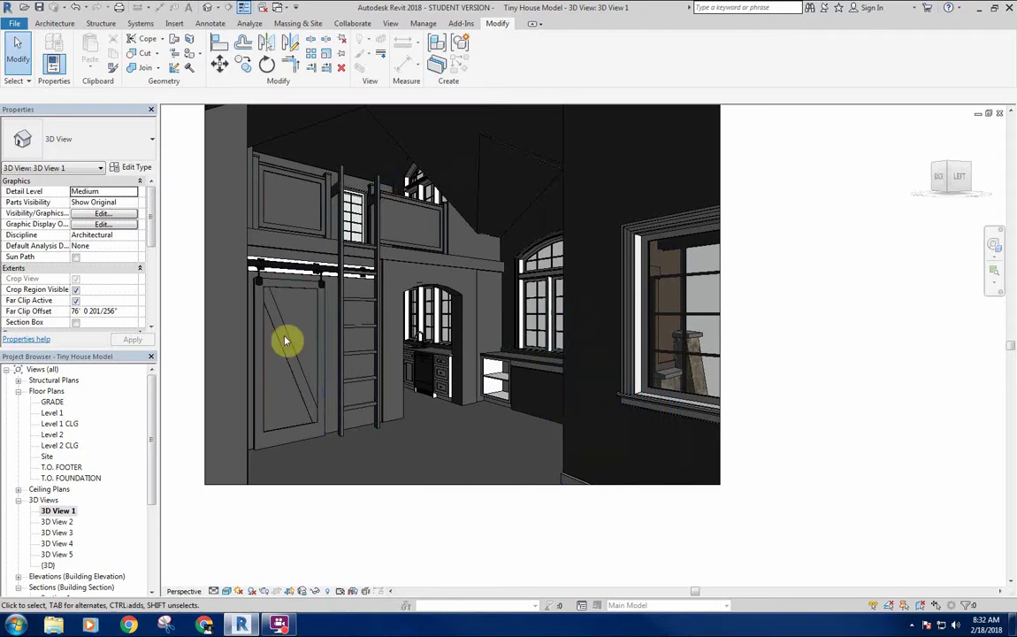
pyautogui.moveTo(452, 449); pyautogui.dragTo(489, 473, button='middle')
pyautogui.scroll(-3, 489, 473)
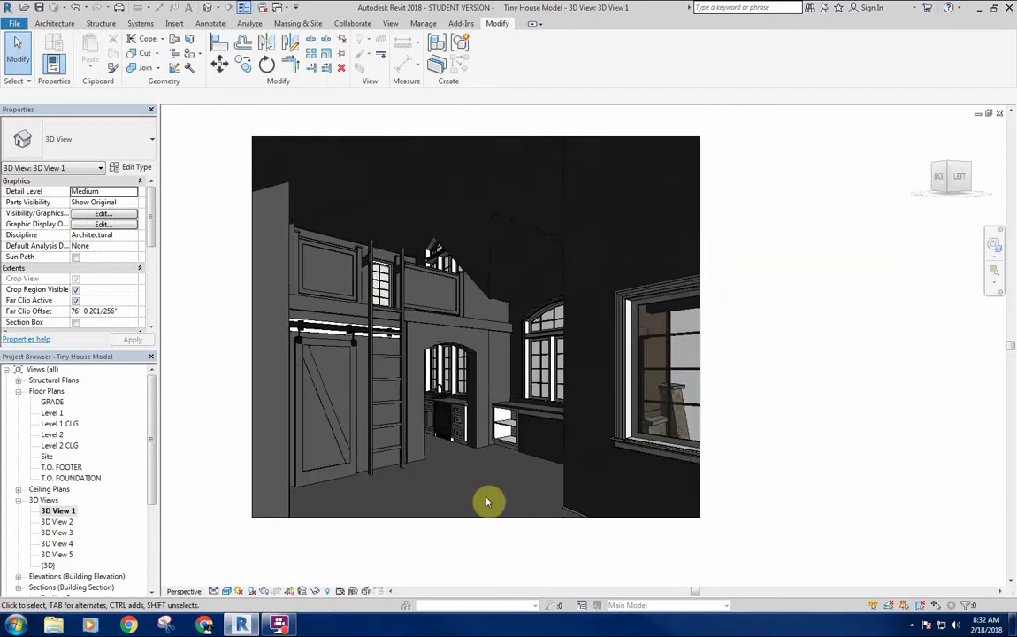